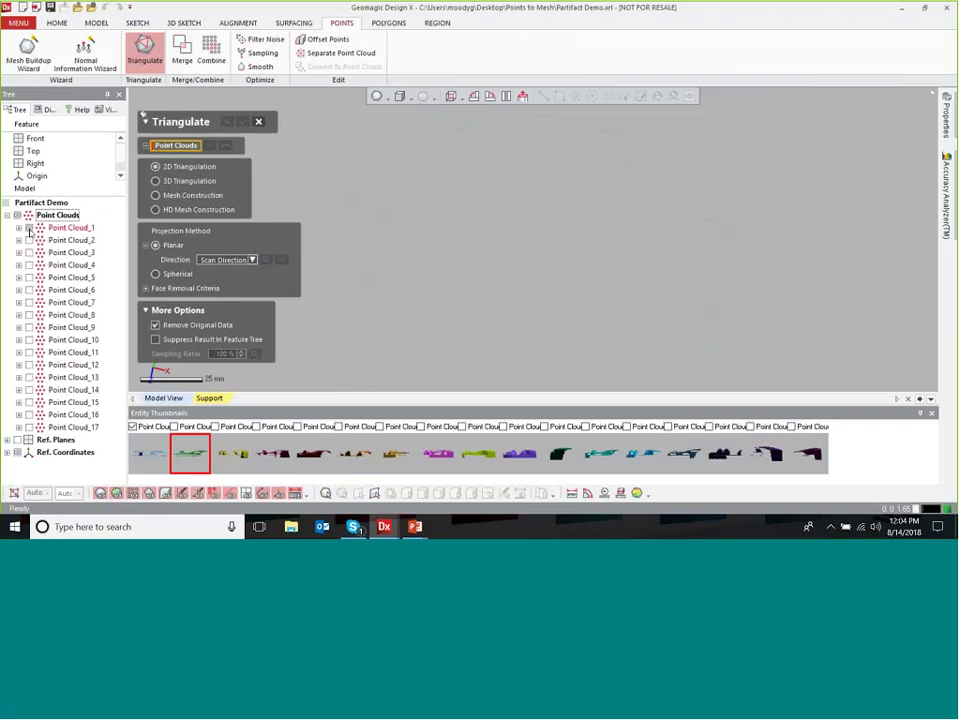
# - Choose Point Cloud_1 for 2D triangulation with planar projection and estimate its scan direction
pyautogui.click(62, 228)
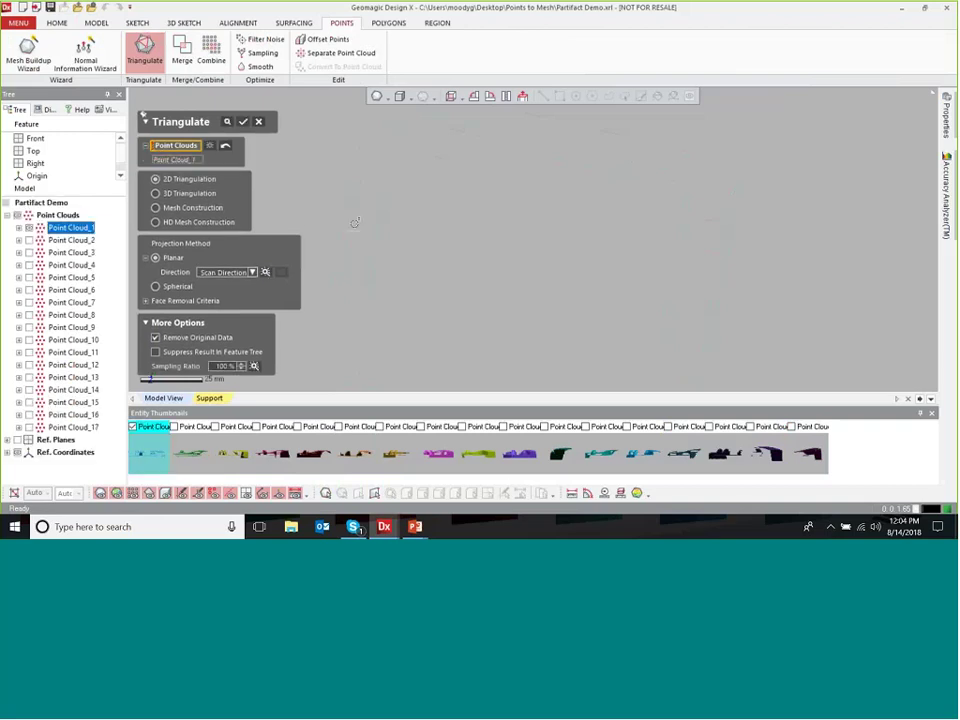
pyautogui.moveTo(526, 179); pyautogui.dragTo(580, 270, button='right')
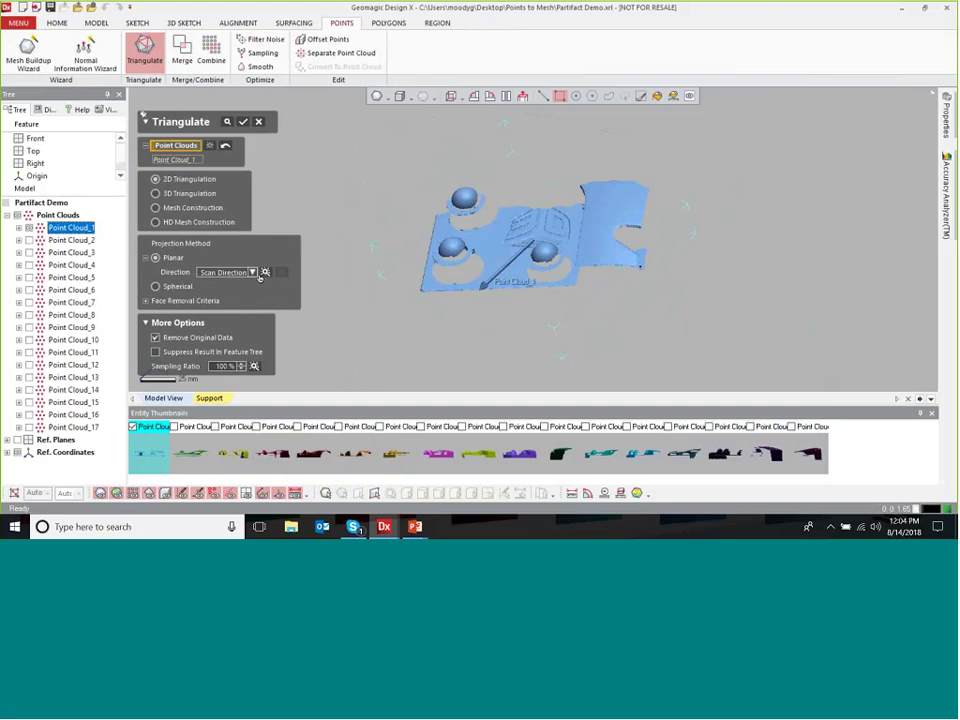
pyautogui.moveTo(458, 284); pyautogui.dragTo(506, 262, button='right')
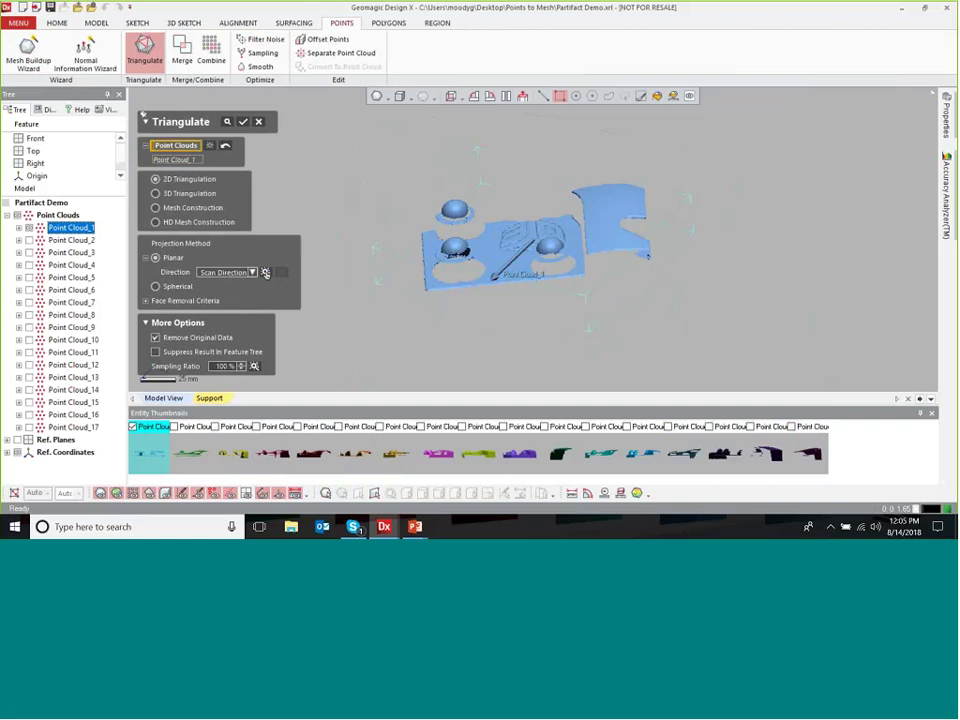
pyautogui.click(265, 274)
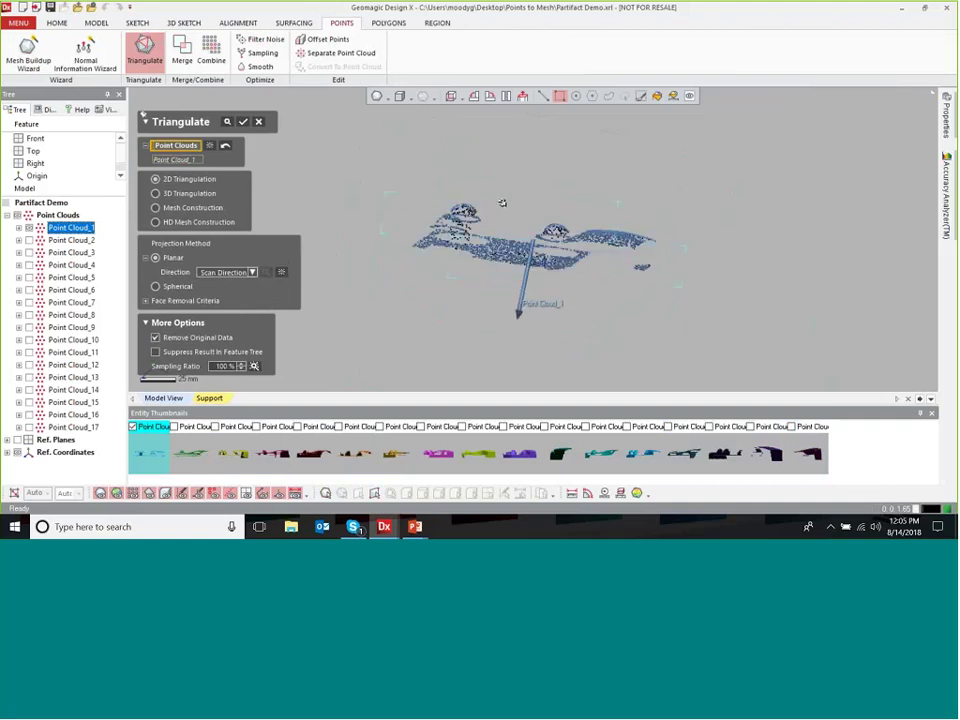
pyautogui.moveTo(503, 232); pyautogui.dragTo(491, 271, button='right')
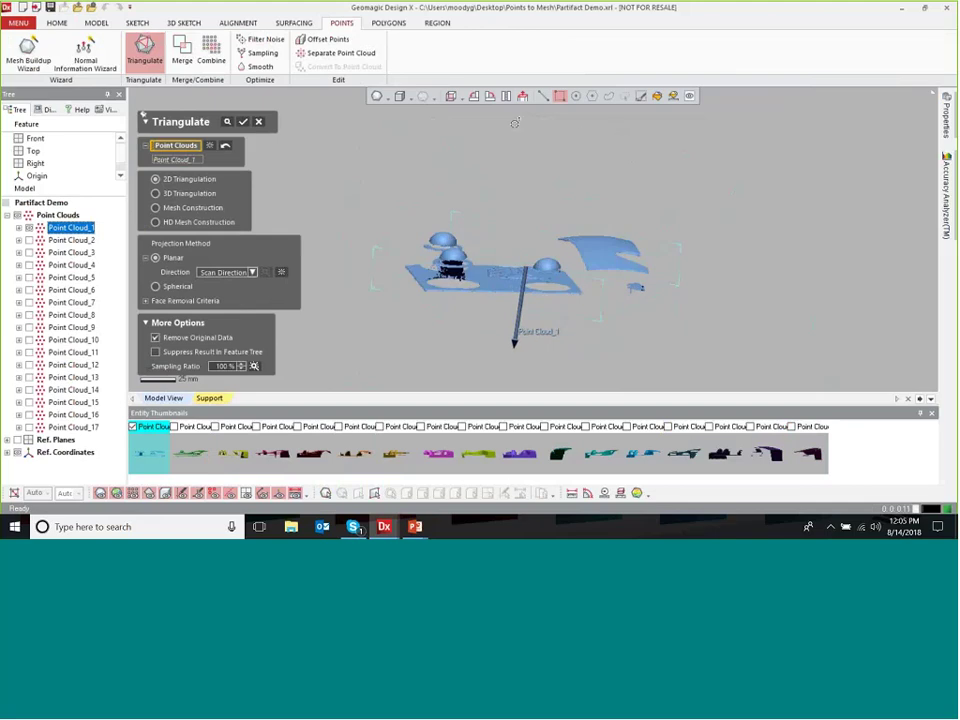
# - Flip the scan direction arrow of Point Cloud_1 to point upward and apply the 2D triangulation
pyautogui.click(518, 318)
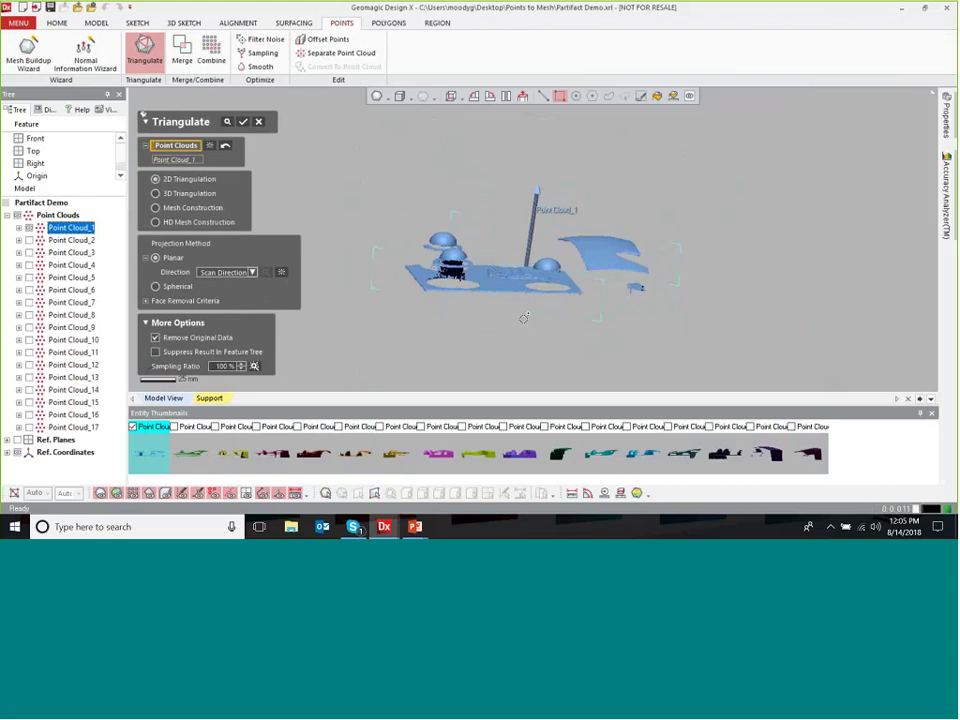
pyautogui.keyDown('ctrl'); pyautogui.moveTo(491, 257); pyautogui.dragTo(503, 273, button='right'); pyautogui.keyUp('ctrl')
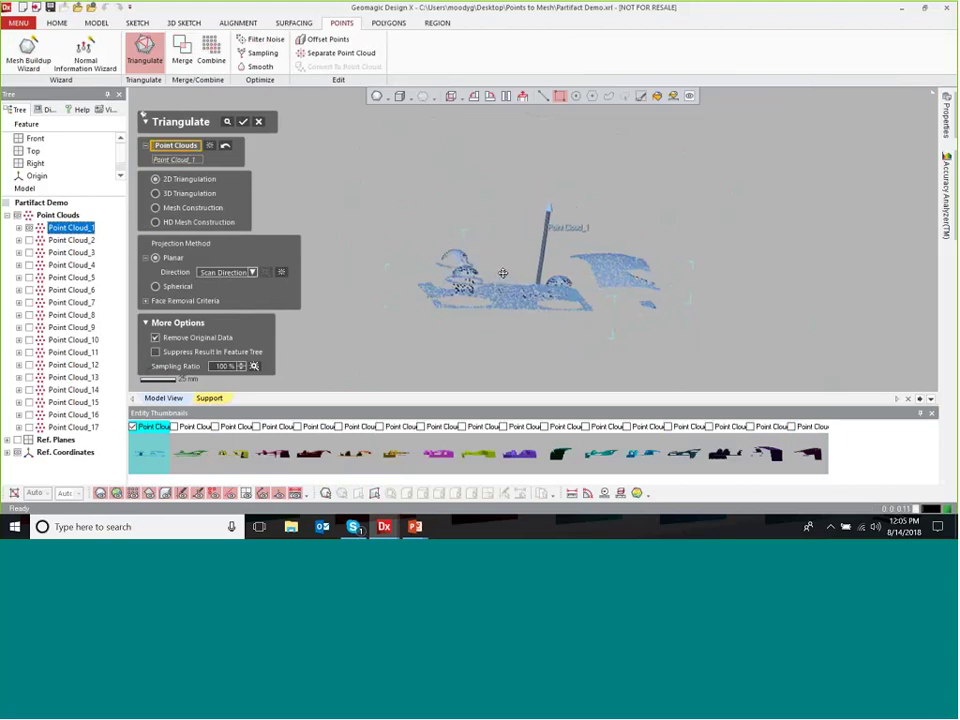
pyautogui.click(244, 122)
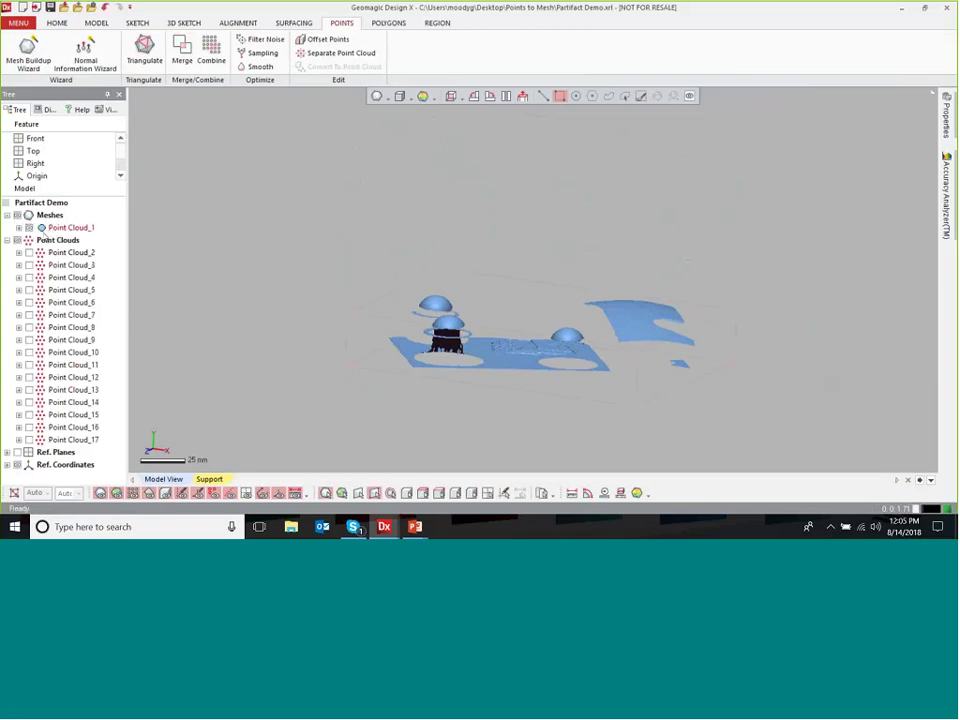
pyautogui.moveTo(410, 298); pyautogui.dragTo(508, 353, button='right')
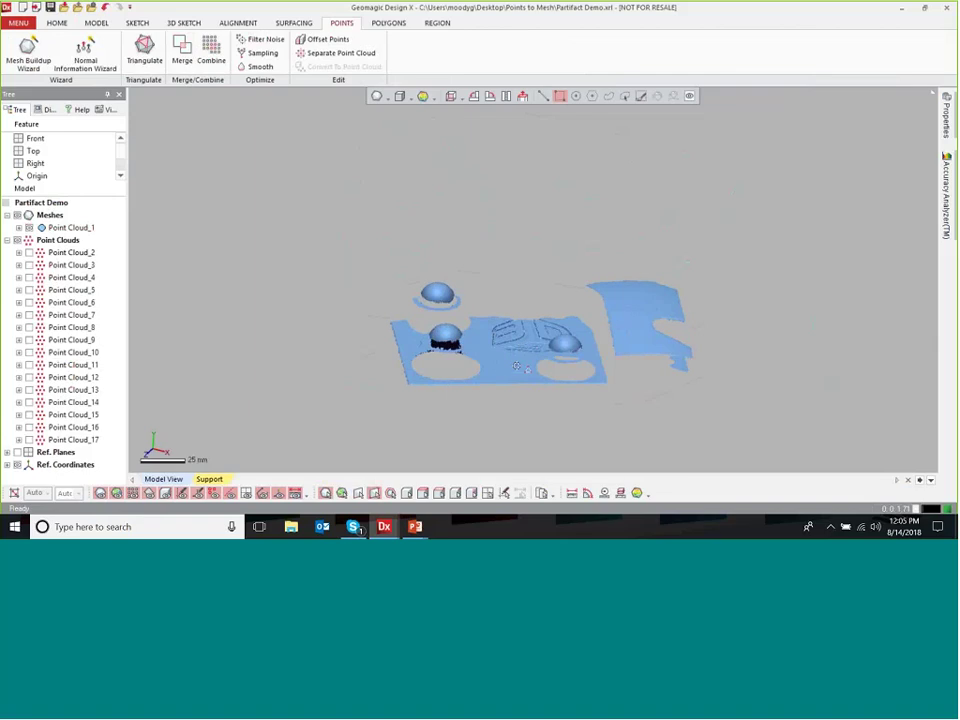
pyautogui.moveTo(516, 364)
pyautogui.mouseDown(button='right')
pyautogui.moveTo(527, 186)
pyautogui.moveTo(544, 156)
pyautogui.moveTo(496, 297)
pyautogui.moveTo(515, 290)
pyautogui.moveTo(497, 339)
pyautogui.moveTo(518, 353)
pyautogui.moveTo(513, 366)
pyautogui.mouseUp(button='right')
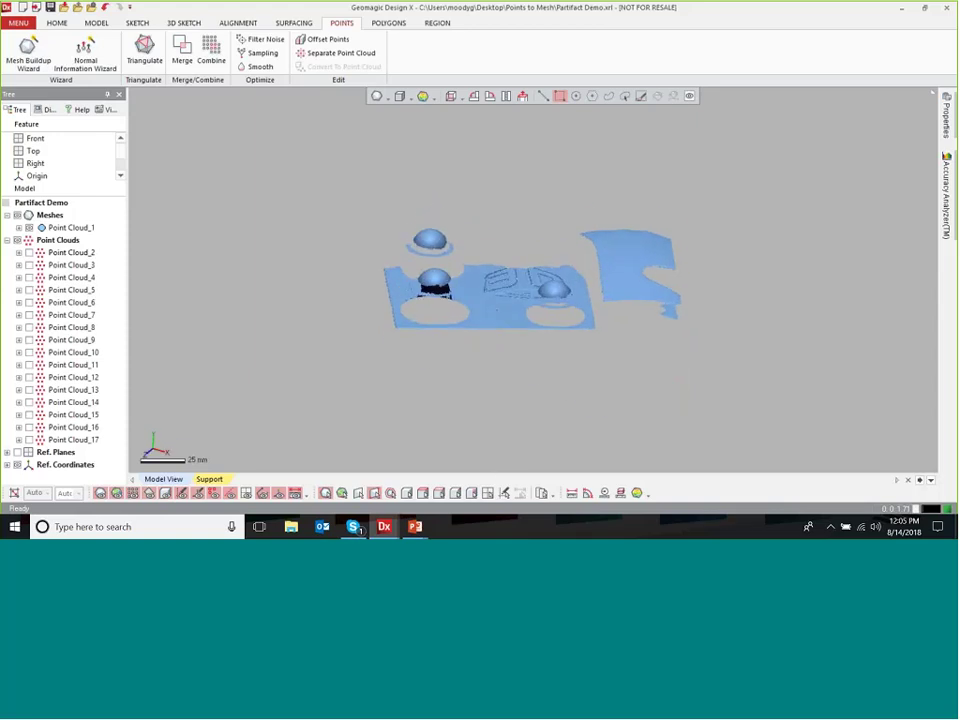
# - Start another triangulation, show Point Cloud_2 through Point Cloud_5, and choose only those four as its input
pyautogui.click(138, 56)
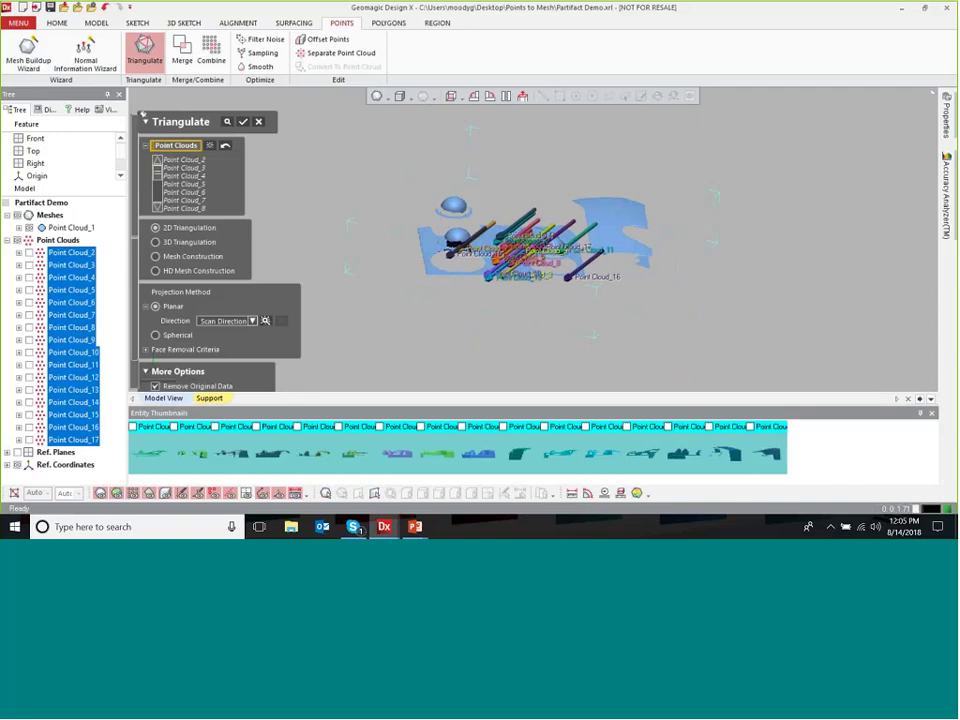
pyautogui.press('Return')
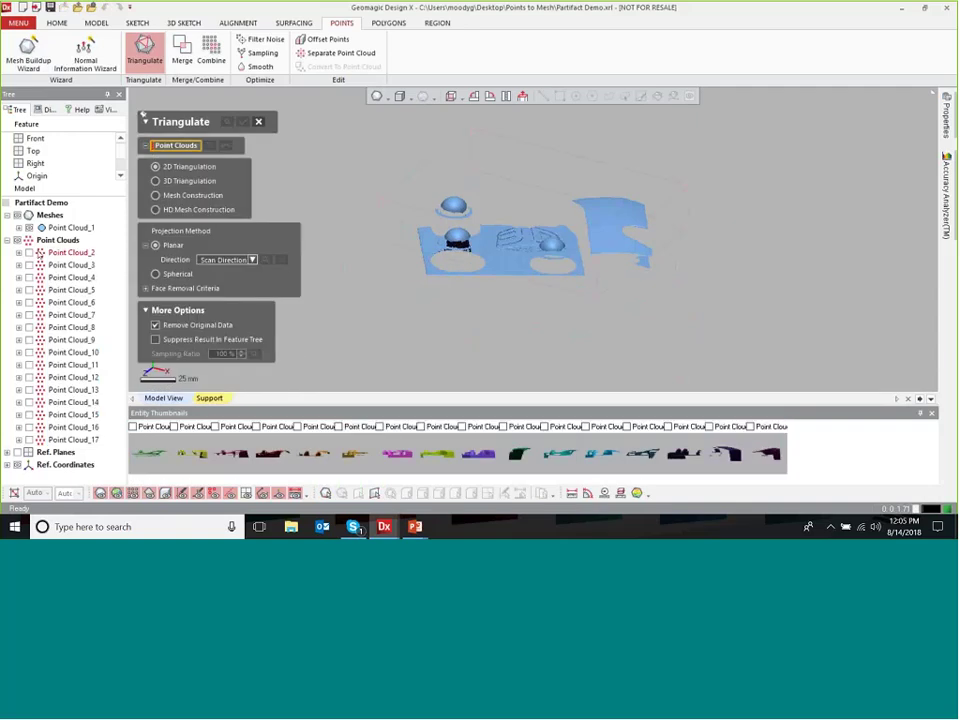
pyautogui.click(30, 254)
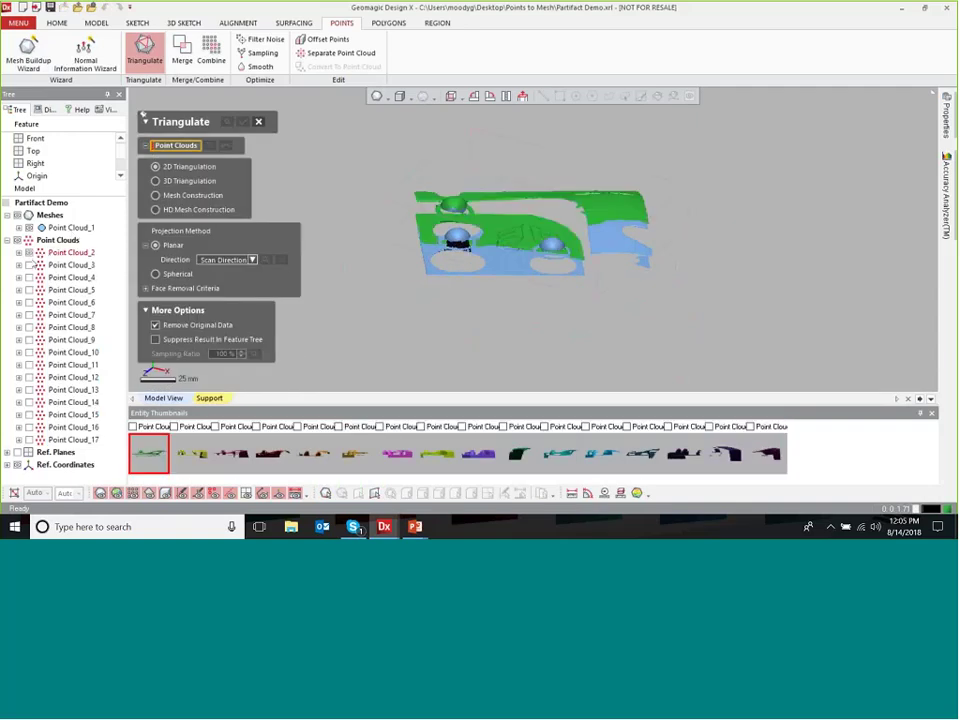
pyautogui.click(30, 266)
pyautogui.click(30, 278)
pyautogui.click(30, 290)
pyautogui.click(70, 253)
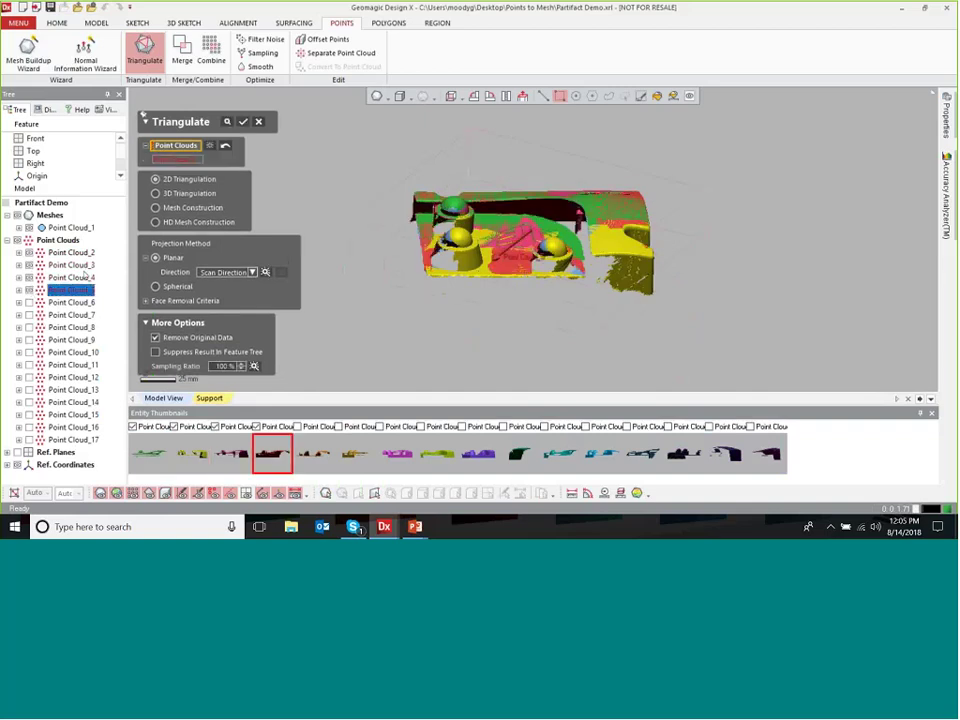
pyautogui.keyDown('shift'); pyautogui.click(70, 290); pyautogui.keyUp('shift')
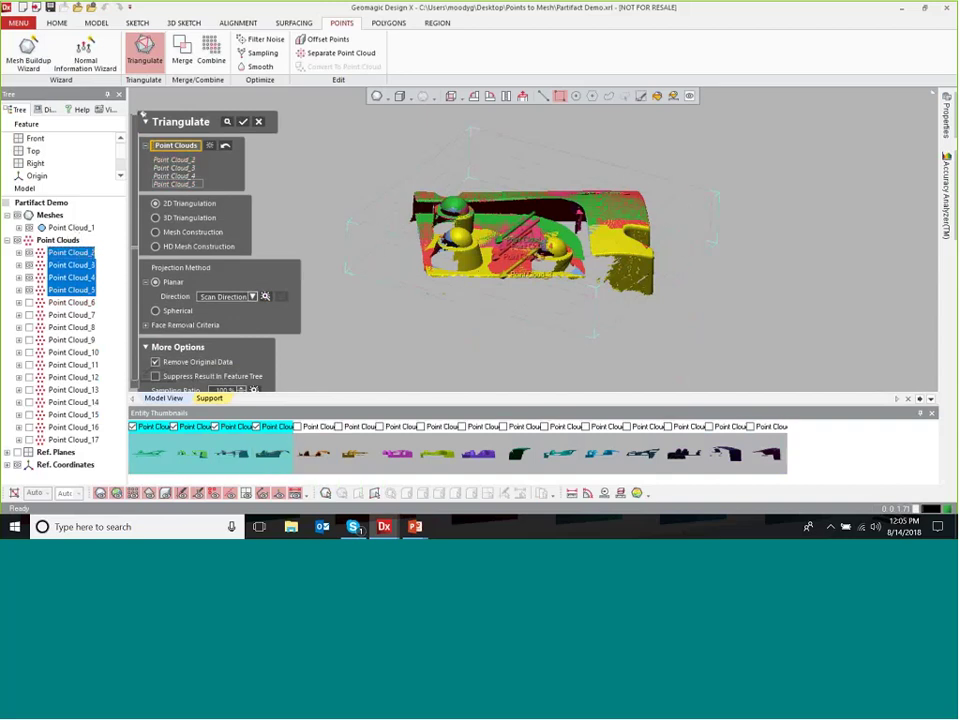
# - Estimate the scan directions, flip the arrow of Point Cloud_3 upward, and apply the 2D triangulation to the four clouds
pyautogui.click(265, 297)
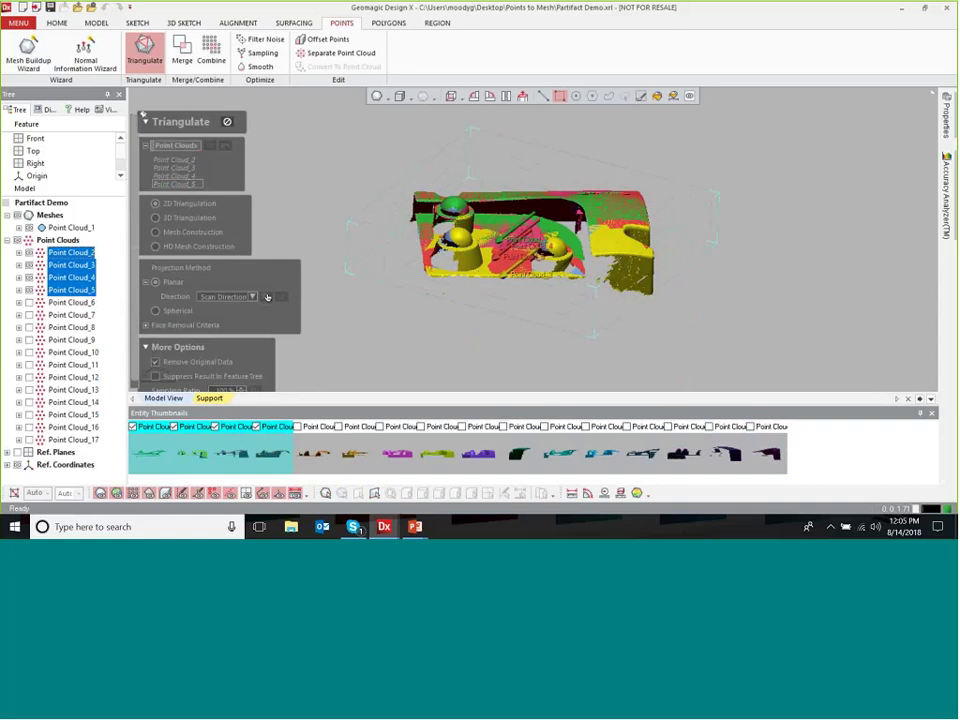
pyautogui.moveTo(580, 248); pyautogui.dragTo(637, 236, button='right')
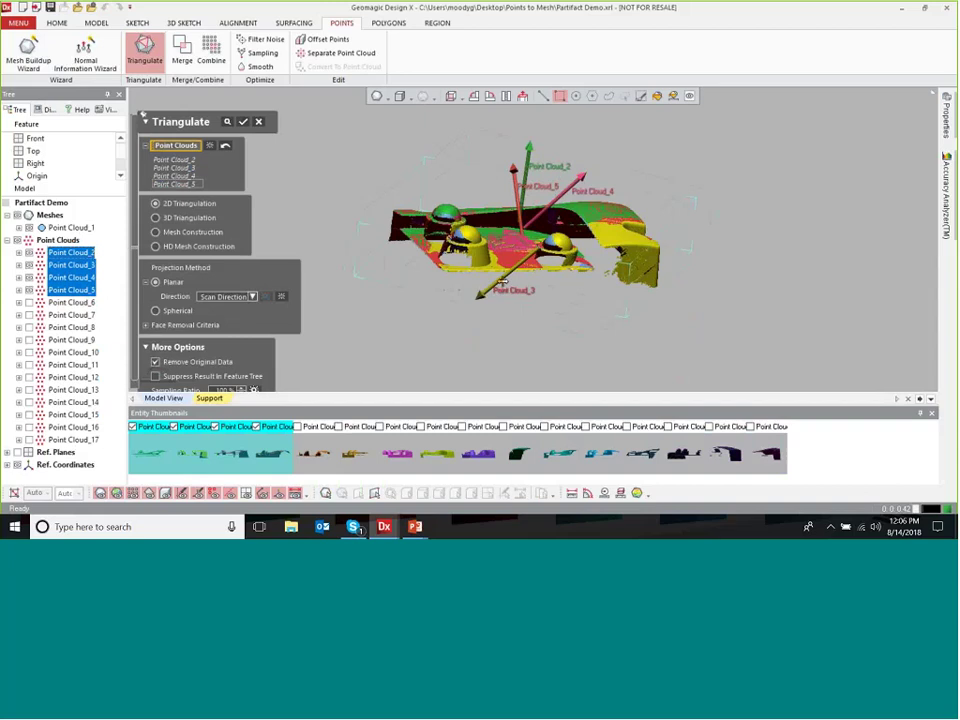
pyautogui.moveTo(503, 283); pyautogui.dragTo(445, 238, button='right')
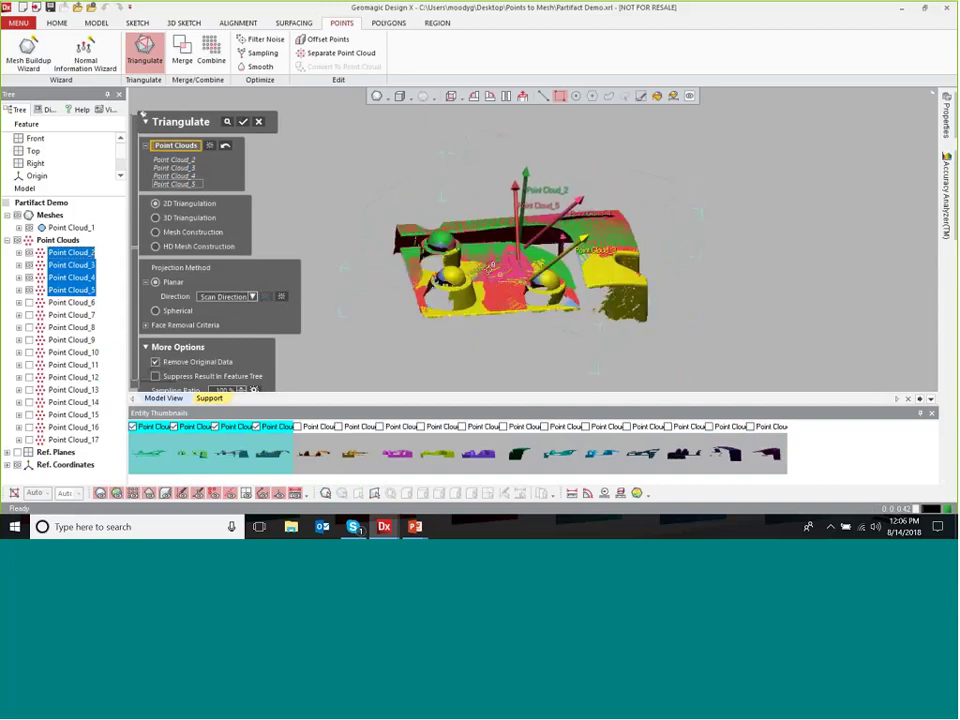
pyautogui.click(243, 122)
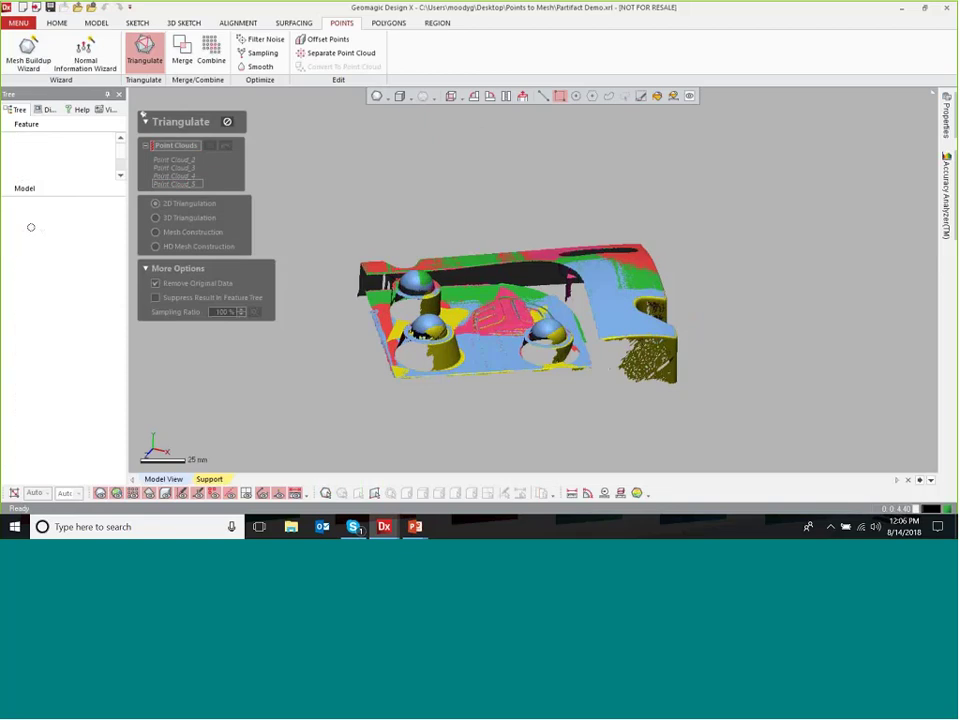
# - Hide all the finished meshes and show Point Cloud_6
pyautogui.click(17, 215)
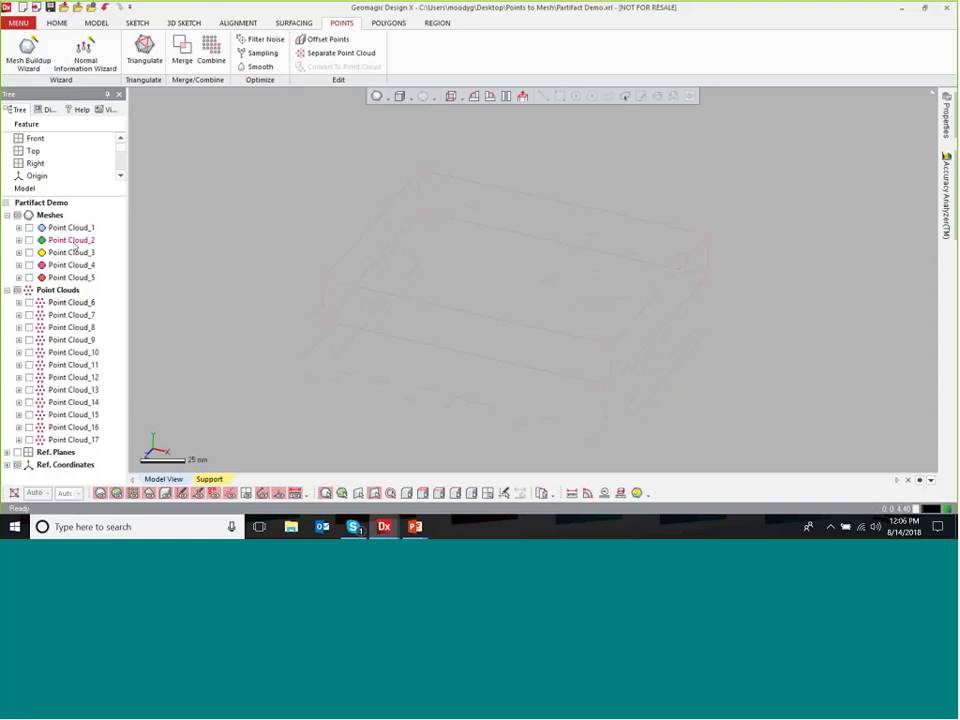
pyautogui.click(30, 303)
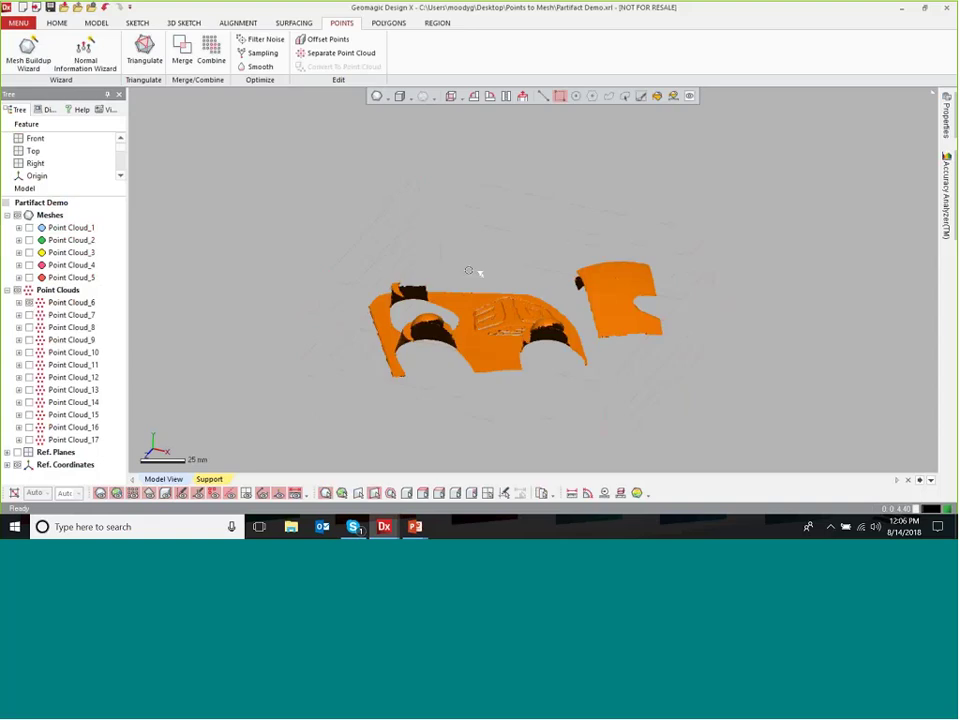
pyautogui.keyDown('ctrl'); pyautogui.moveTo(350, 239); pyautogui.dragTo(345, 225, button='right'); pyautogui.keyUp('ctrl')
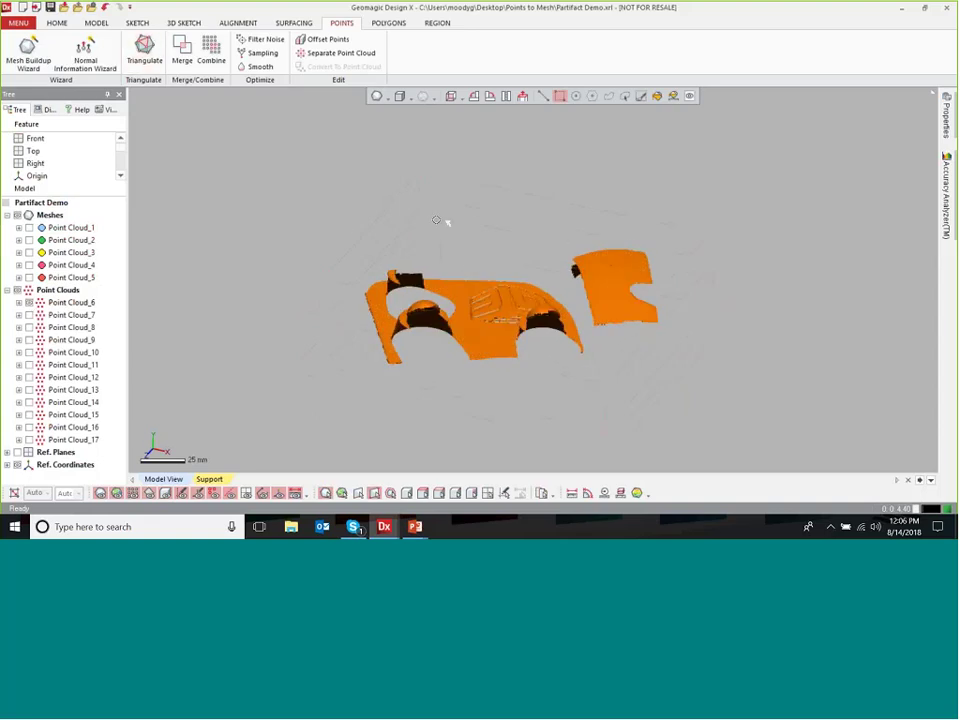
# - Set up a 3D Triangulation of Point Cloud_6 alone and estimate its distance criteria for connecting vertices
pyautogui.click(144, 50)
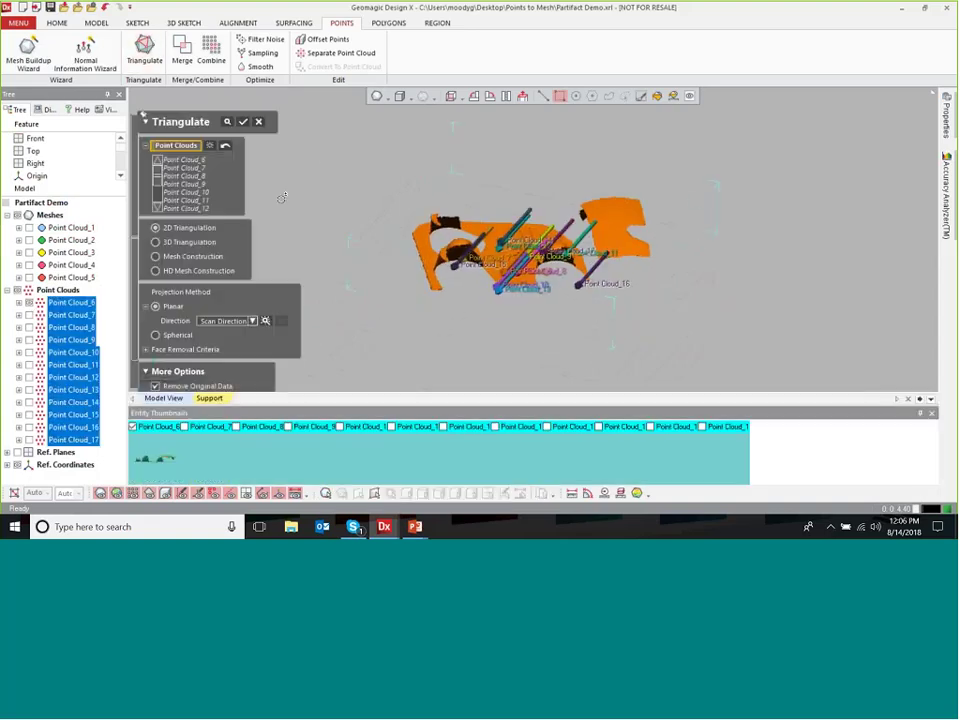
pyautogui.click(156, 242)
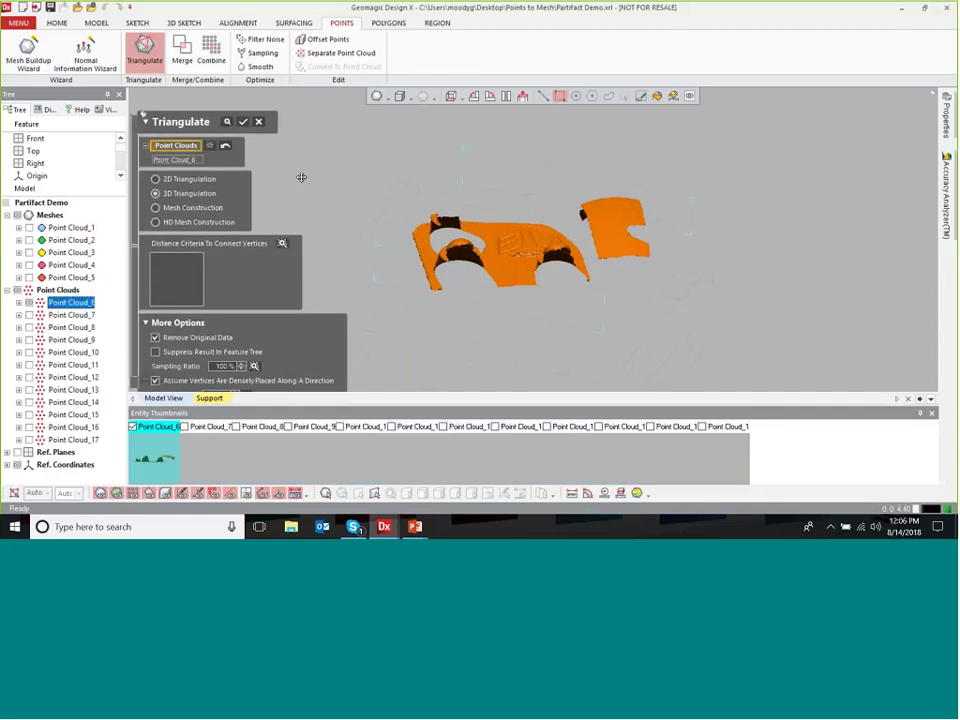
pyautogui.moveTo(300, 178); pyautogui.dragTo(545, 171, button='right')
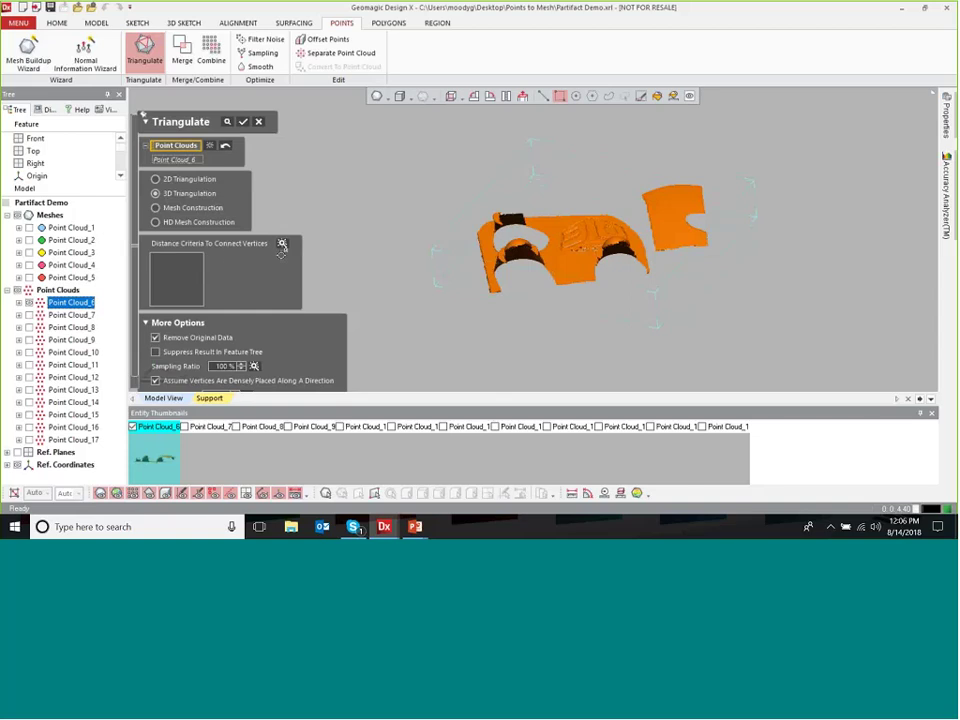
pyautogui.click(283, 247)
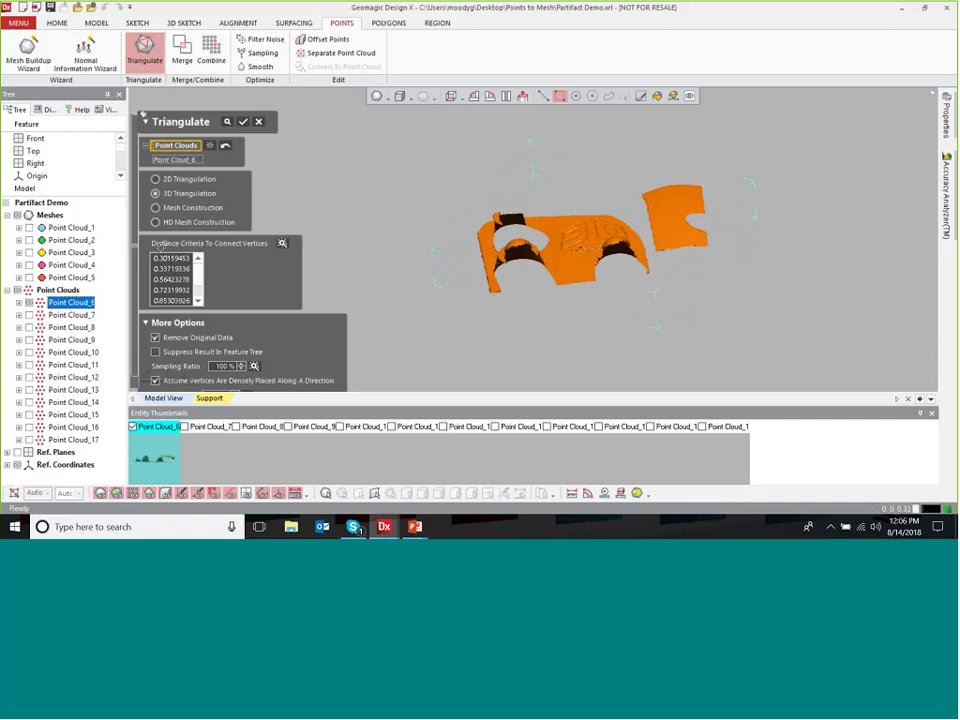
# - Set the first distance criterion to 0.3 mm and apply the 3D triangulation to Point Cloud_6
pyautogui.doubleClick(172, 259)
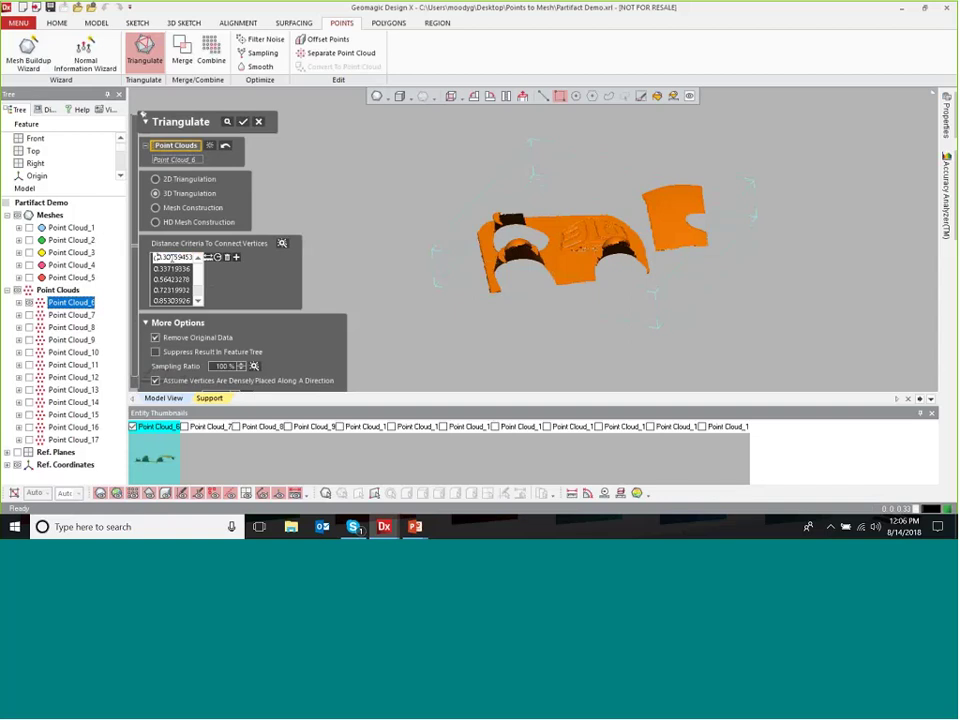
pyautogui.moveTo(157, 258); pyautogui.dragTo(216, 257)
pyautogui.write('1')
pyautogui.click(243, 122)
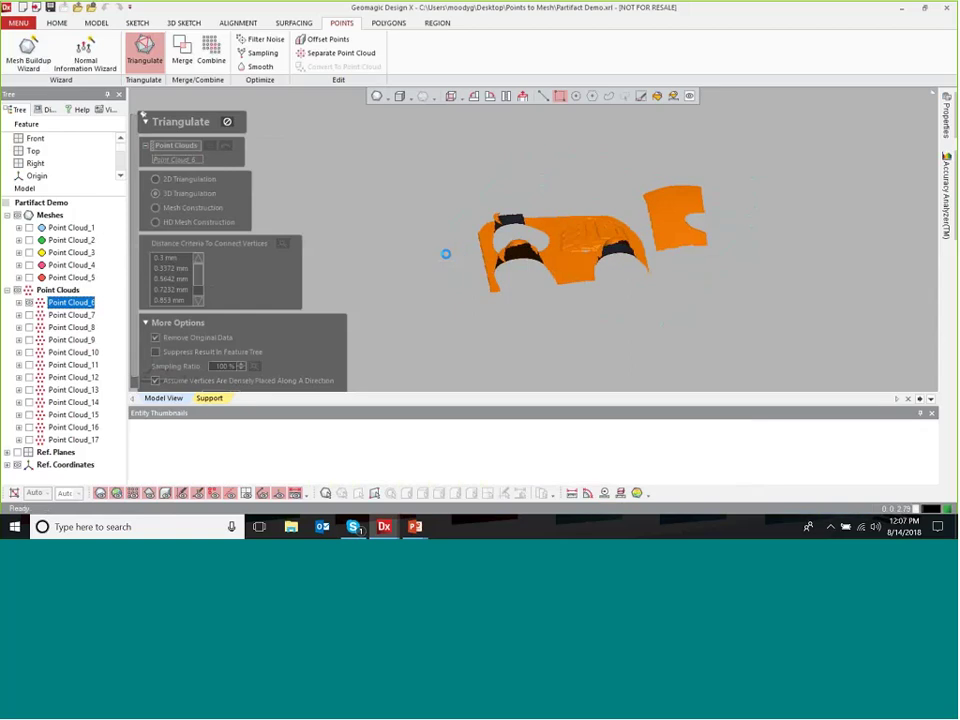
pyautogui.moveTo(448, 261); pyautogui.dragTo(545, 280, button='right')
# - Hide the Point Cloud_6 mesh and set up a triangulation using Mesh Construction with only Point Cloud_7 shown and chosen
pyautogui.click(30, 290)
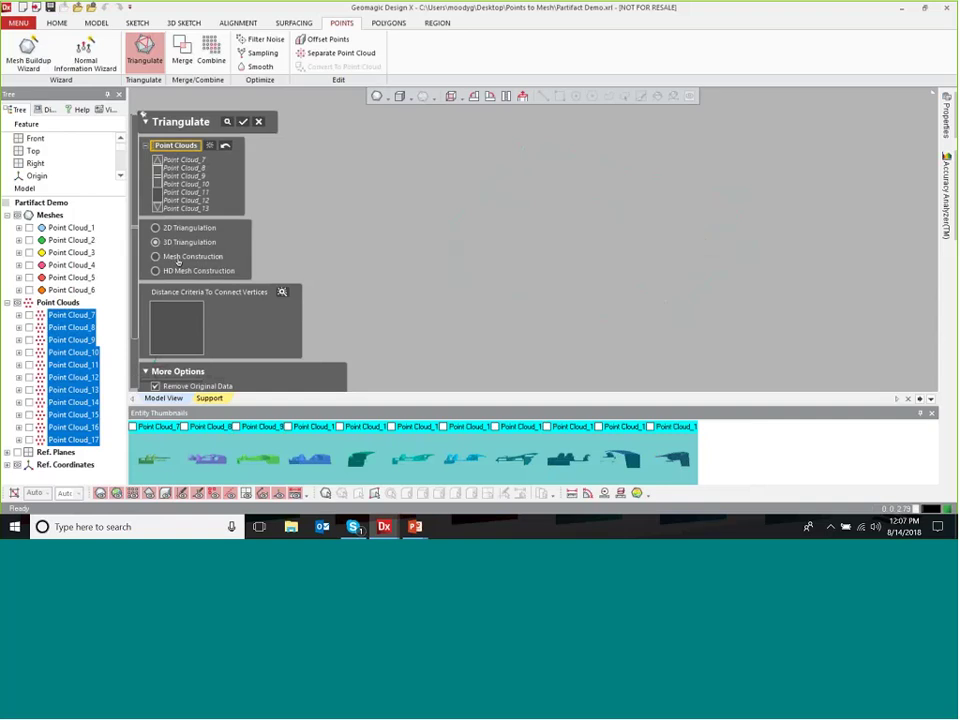
pyautogui.click(156, 256)
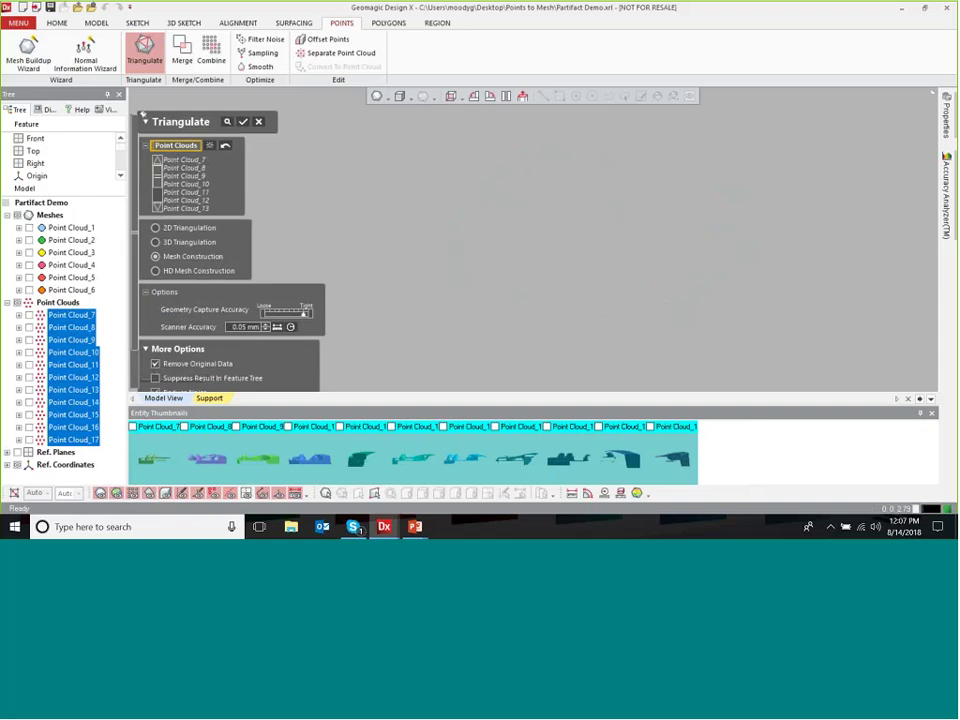
pyautogui.click(28, 299)
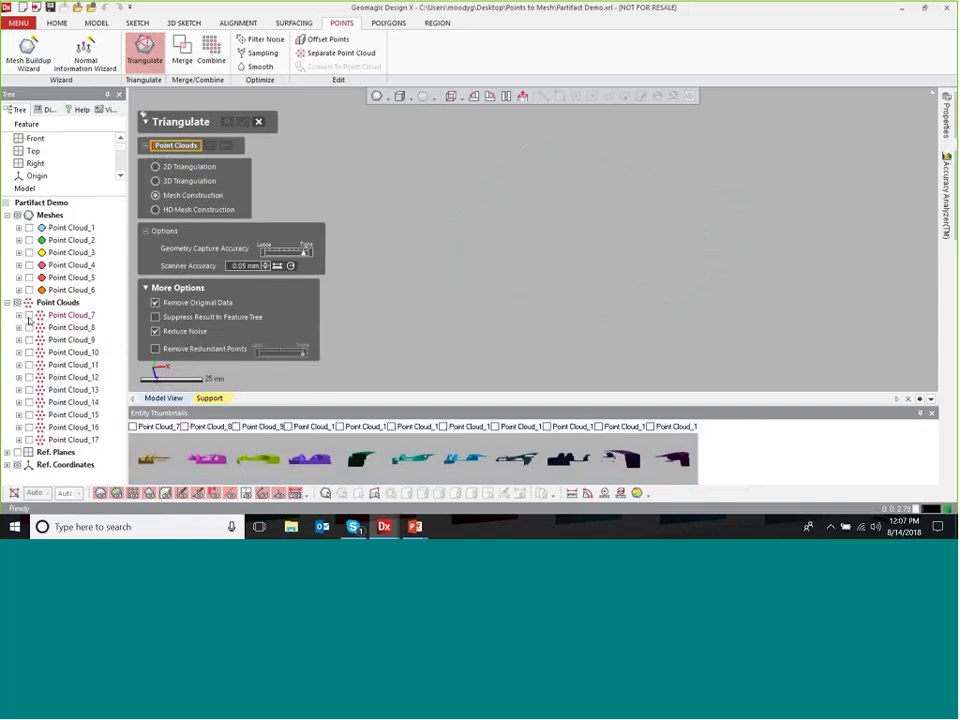
pyautogui.click(75, 315)
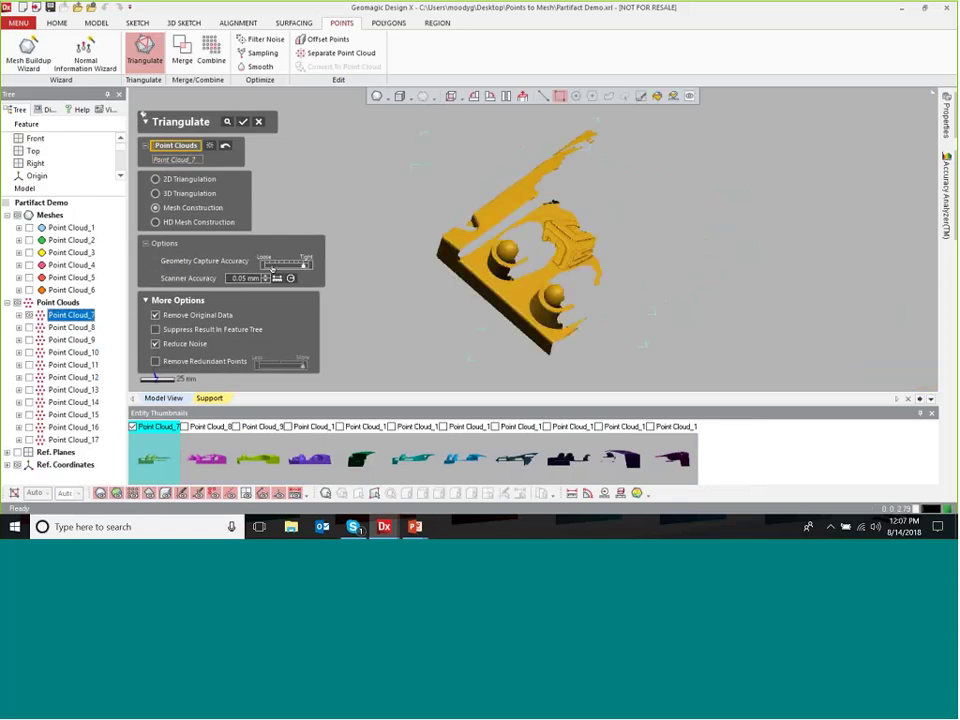
# - Set Geometry Capture Accuracy to the Loose end and build the mesh from Point Cloud_7
pyautogui.click(267, 266)
pyautogui.moveTo(540, 270)
pyautogui.mouseDown(button='right')
pyautogui.moveTo(565, 295)
pyautogui.moveTo(555, 280)
pyautogui.mouseUp(button='right')
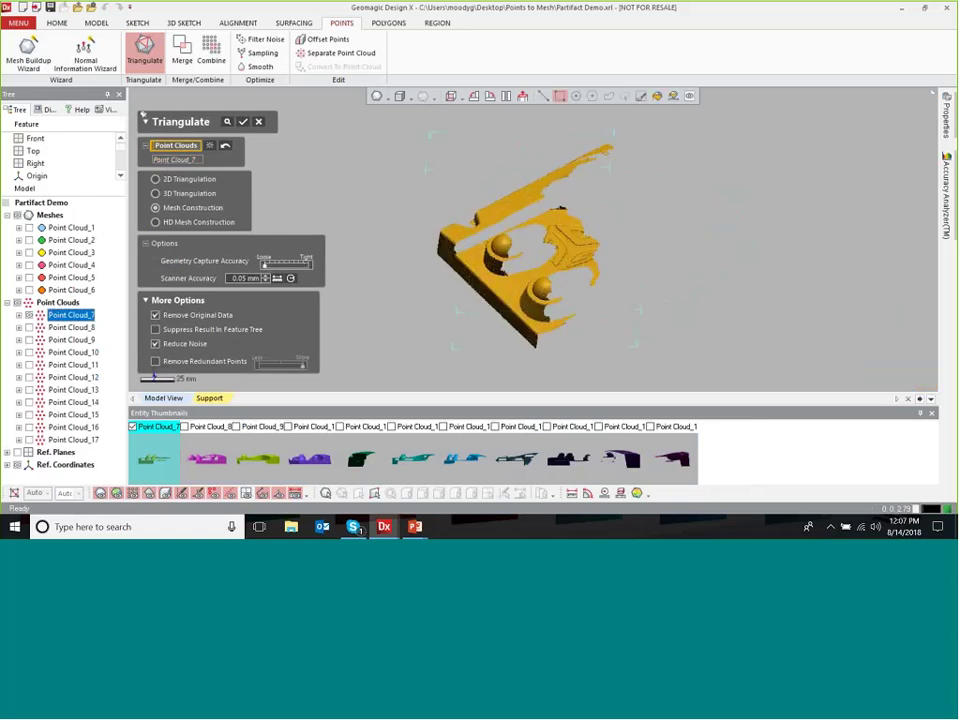
pyautogui.click(243, 122)
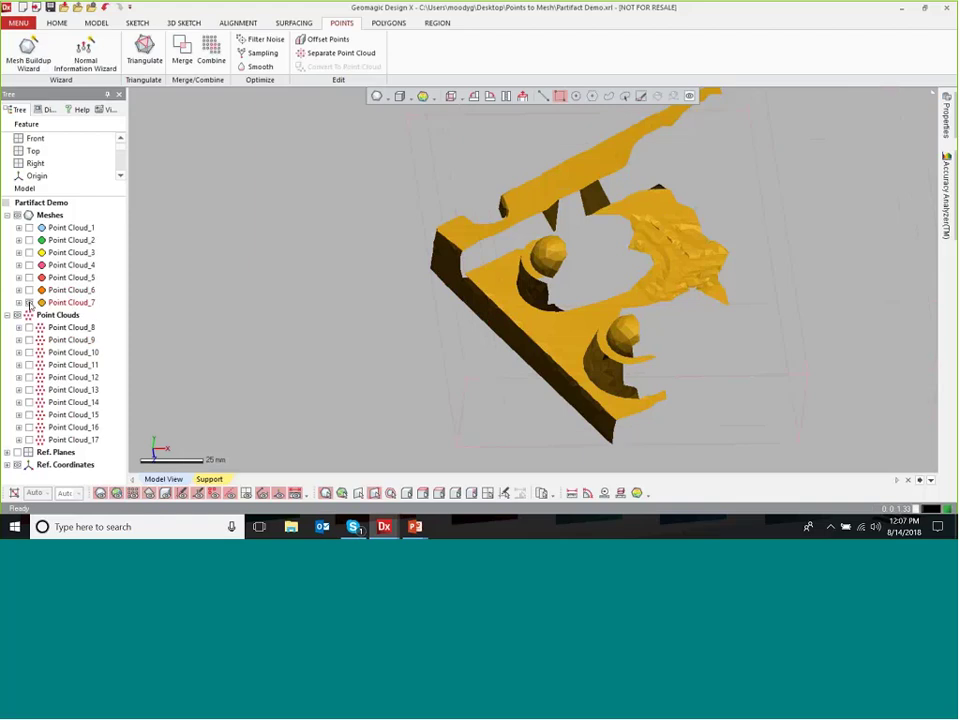
# - Hide the Point Cloud_7 mesh and set up a Mesh Construction triangulation with Geometry Capture Accuracy near the Tight end
pyautogui.click(29, 303)
pyautogui.click(144, 50)
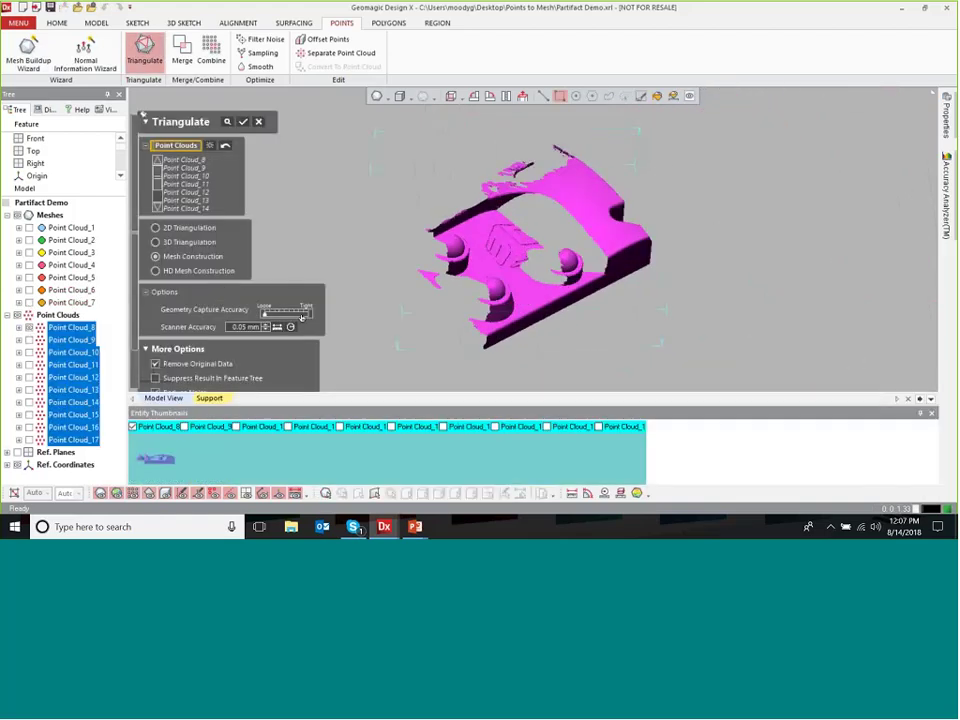
pyautogui.click(303, 316)
pyautogui.keyDown('ctrl'); pyautogui.moveTo(423, 258); pyautogui.dragTo(452, 245, button='right'); pyautogui.keyUp('ctrl')
pyautogui.moveTo(138, 262); pyautogui.dragTo(139, 306)
pyautogui.moveTo(515, 222); pyautogui.dragTo(640, 241, button='right')
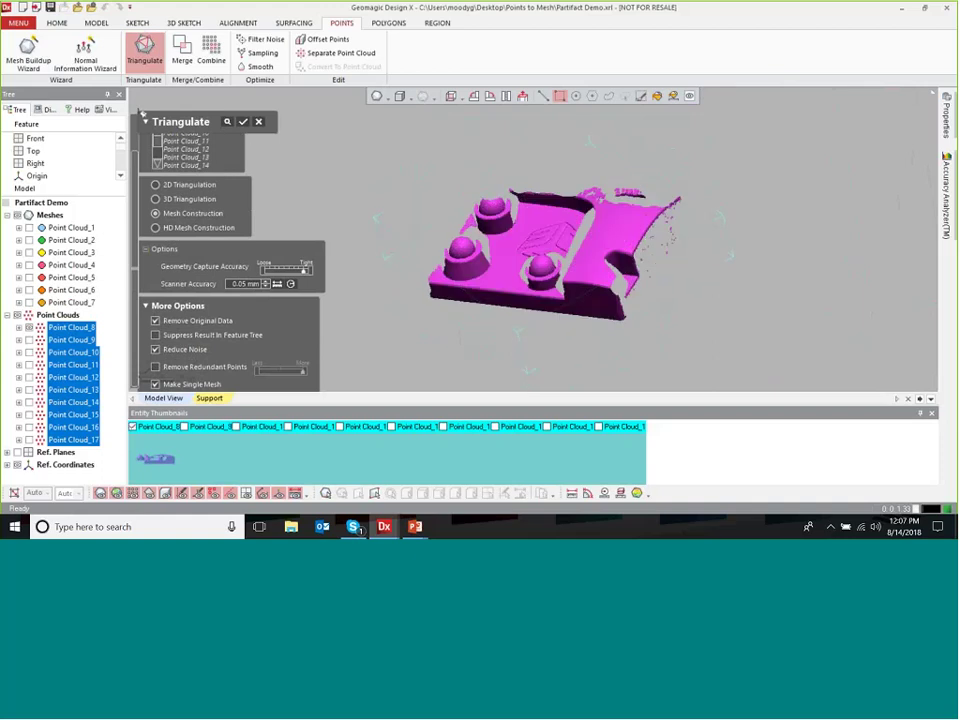
# - Limit the triangulation to Point Cloud_8, build its mesh and look it over up close
pyautogui.scroll(3, 200, 160)
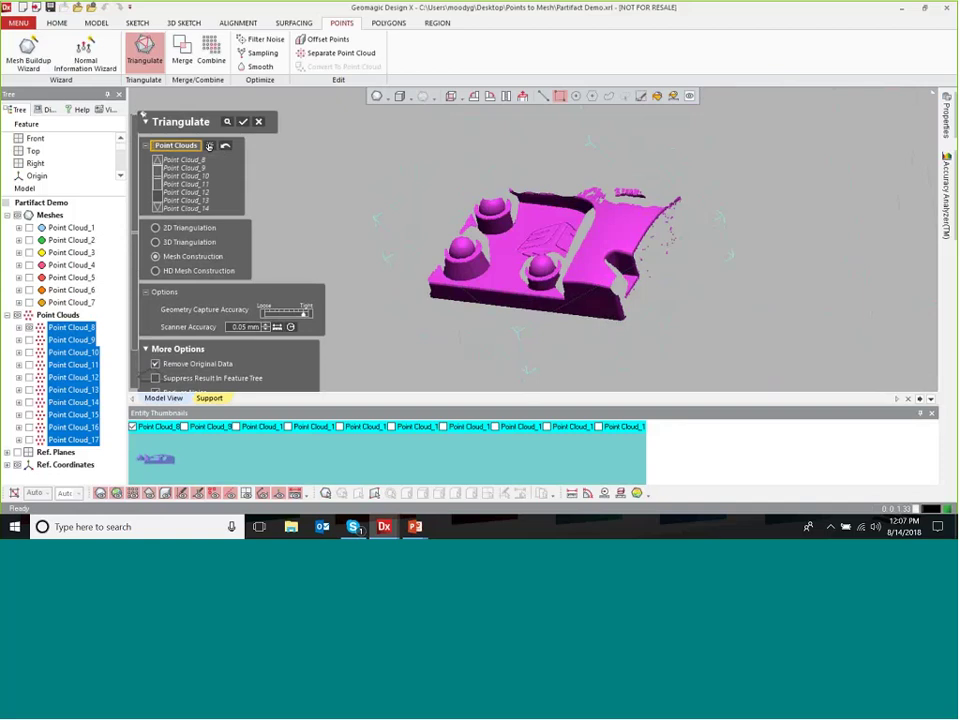
pyautogui.click(209, 147)
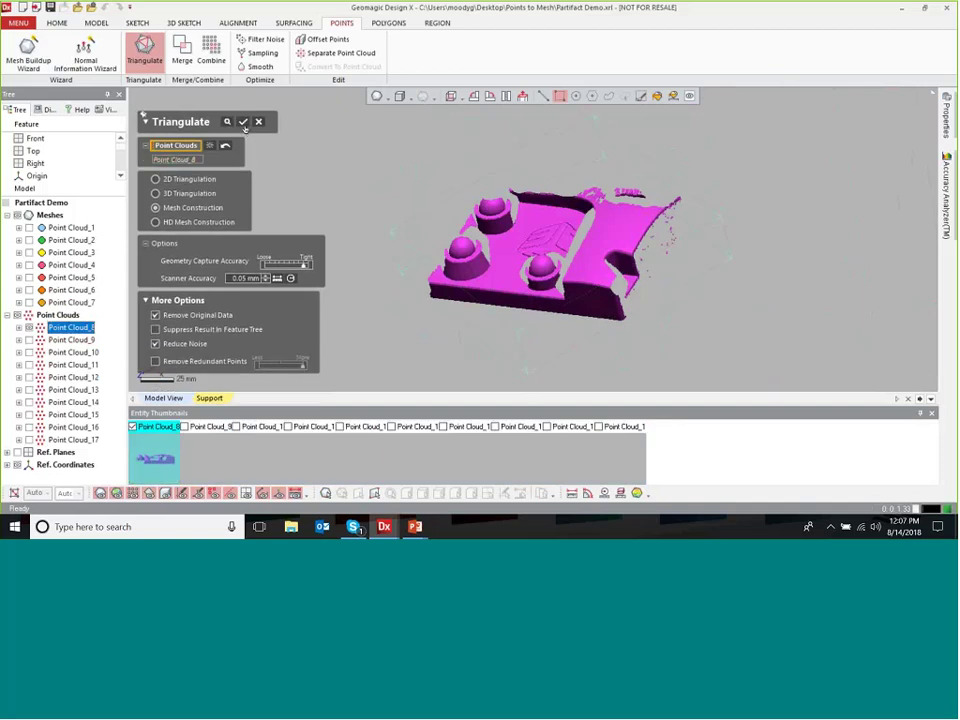
pyautogui.click(243, 122)
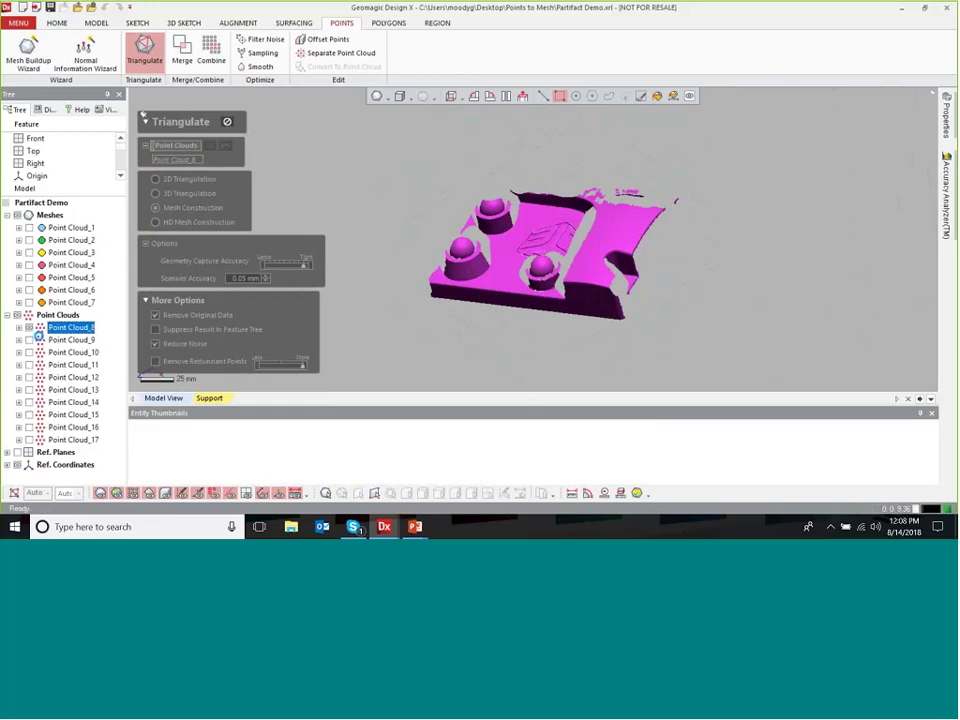
pyautogui.moveTo(605, 369); pyautogui.dragTo(620, 345, button='right')
pyautogui.scroll(3, 380, 303)
pyautogui.scroll(3, 380, 303)
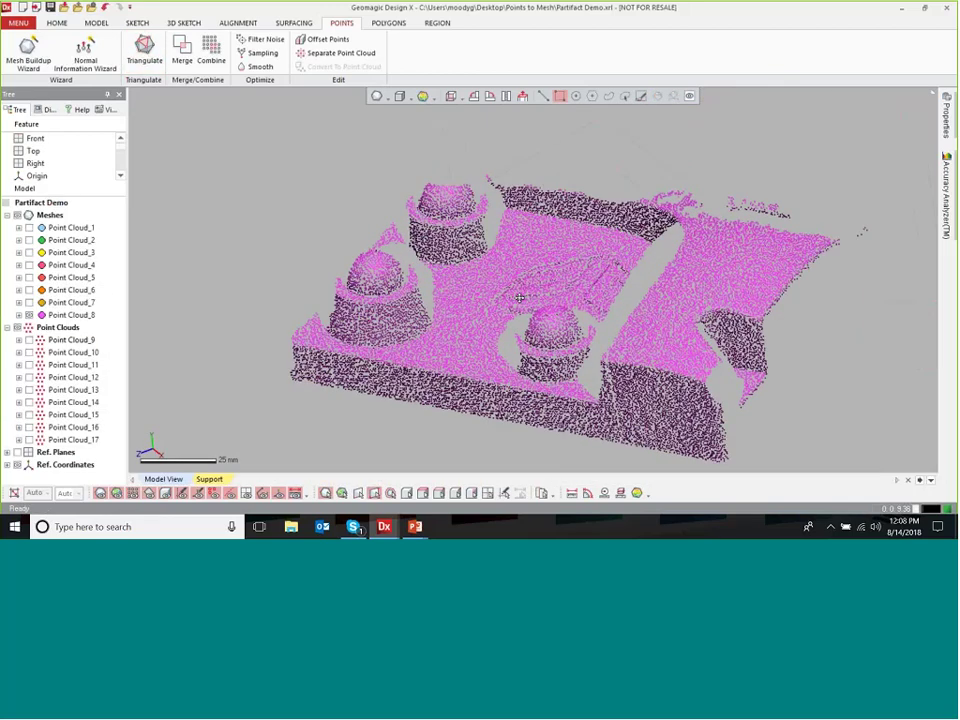
pyautogui.keyDown('ctrl'); pyautogui.moveTo(380, 303); pyautogui.dragTo(517, 295, button='right'); pyautogui.keyUp('ctrl')
# - Hide the Point Cloud_8 mesh, show Point Cloud_9 and start a triangulation with its preselected point clouds cleared
pyautogui.click(29, 315)
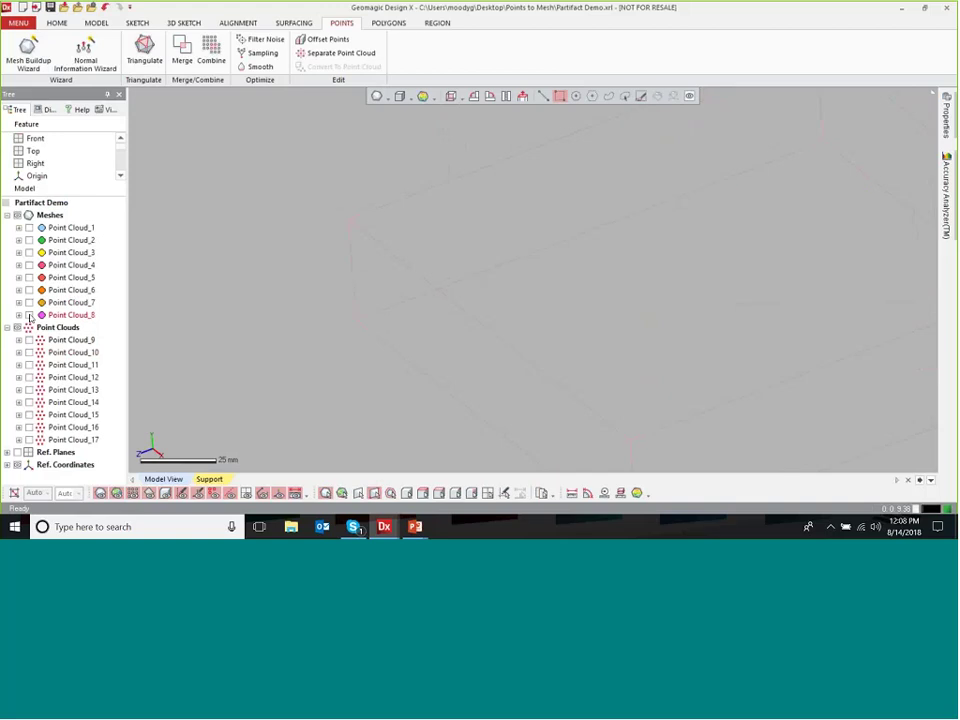
pyautogui.click(29, 340)
pyautogui.moveTo(317, 221); pyautogui.dragTo(400, 338, button='right')
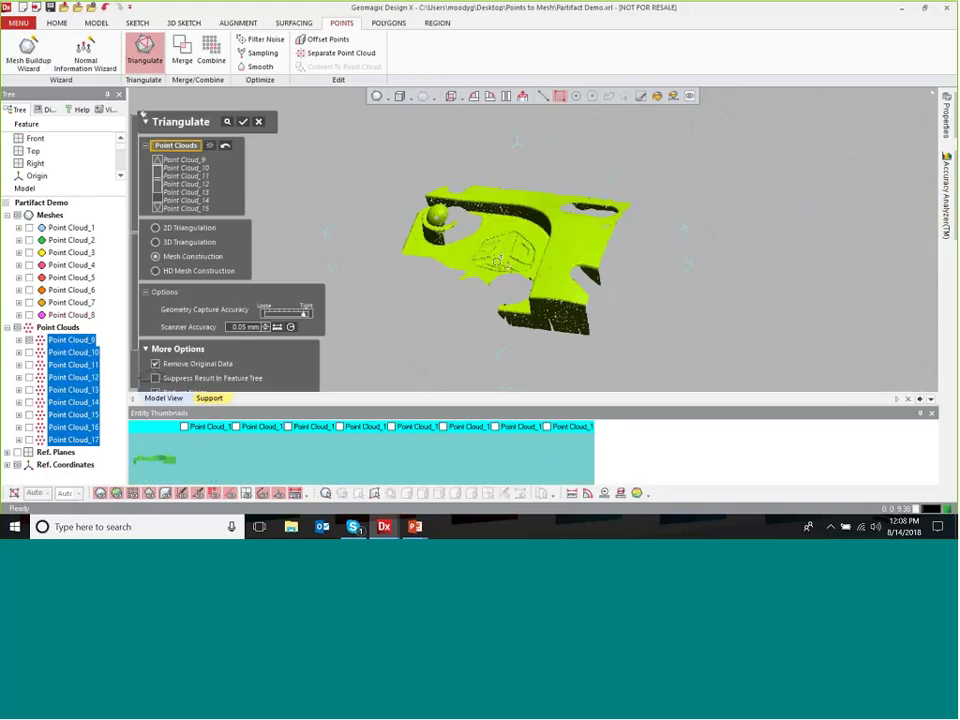
pyautogui.moveTo(440, 290); pyautogui.dragTo(445, 262, button='right')
pyautogui.click(208, 145)
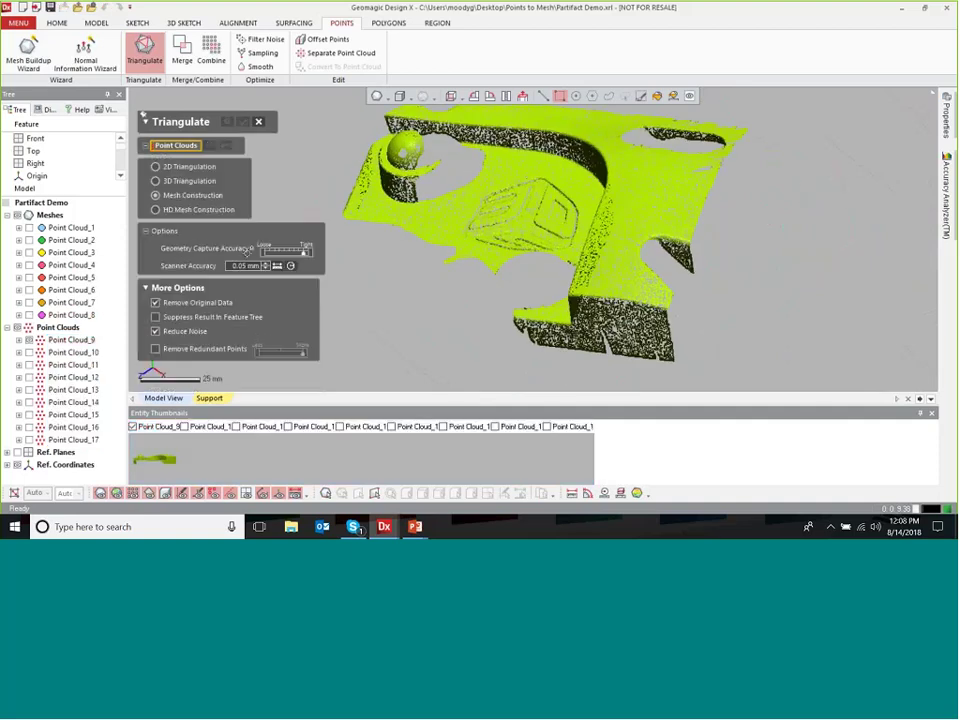
# - Compare the point counts and sizes of Point Cloud_9 and Point Cloud_10, briefly showing Point Cloud_10
pyautogui.click(19, 340)
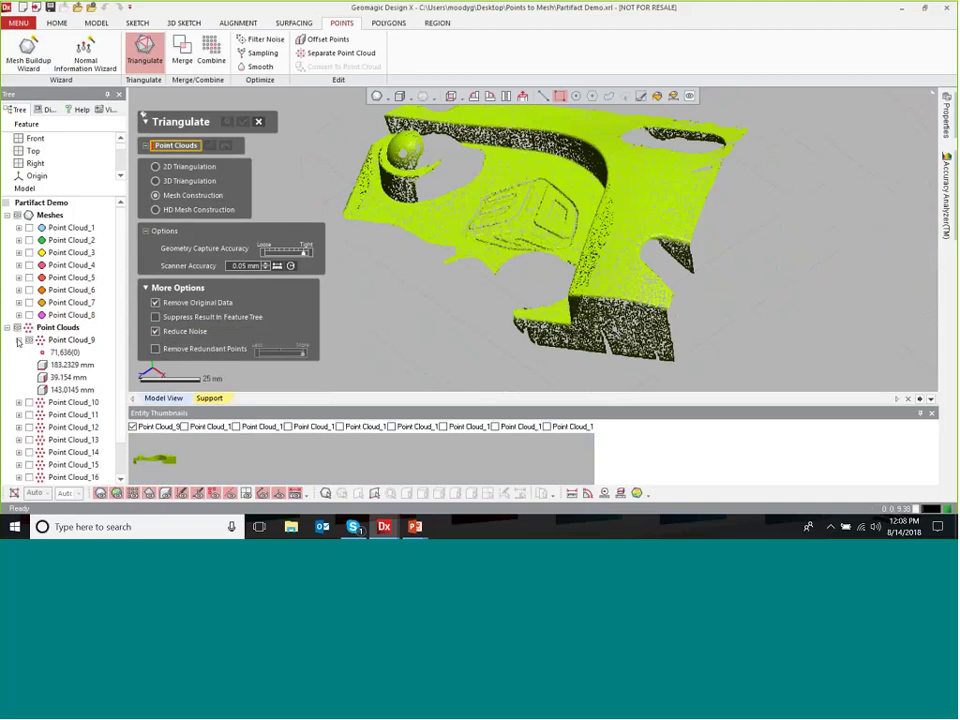
pyautogui.click(29, 402)
pyautogui.click(19, 402)
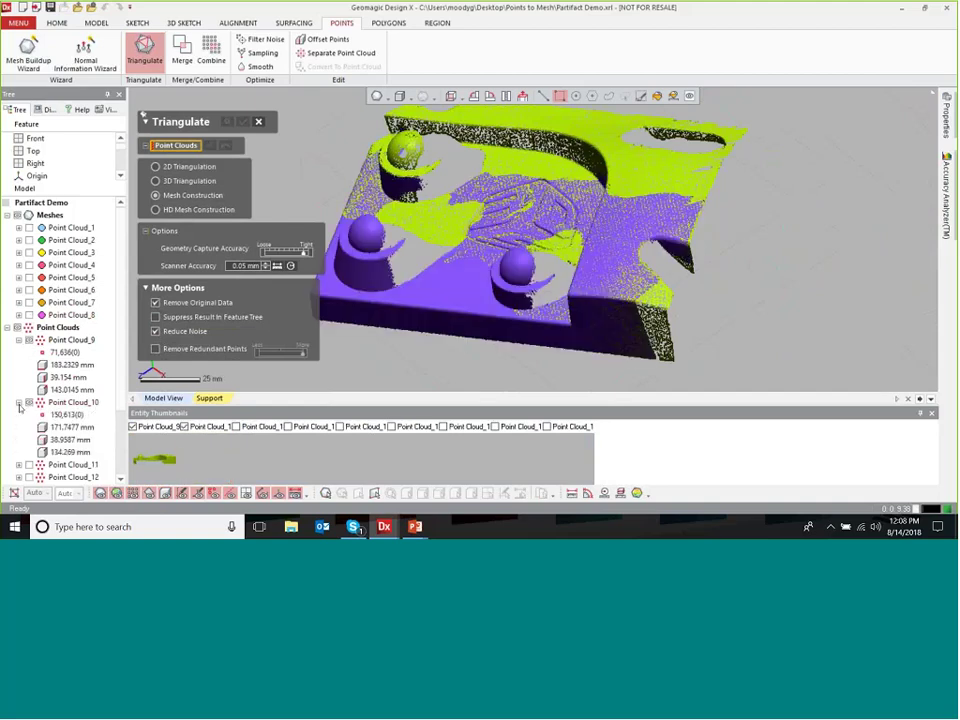
pyautogui.click(29, 402)
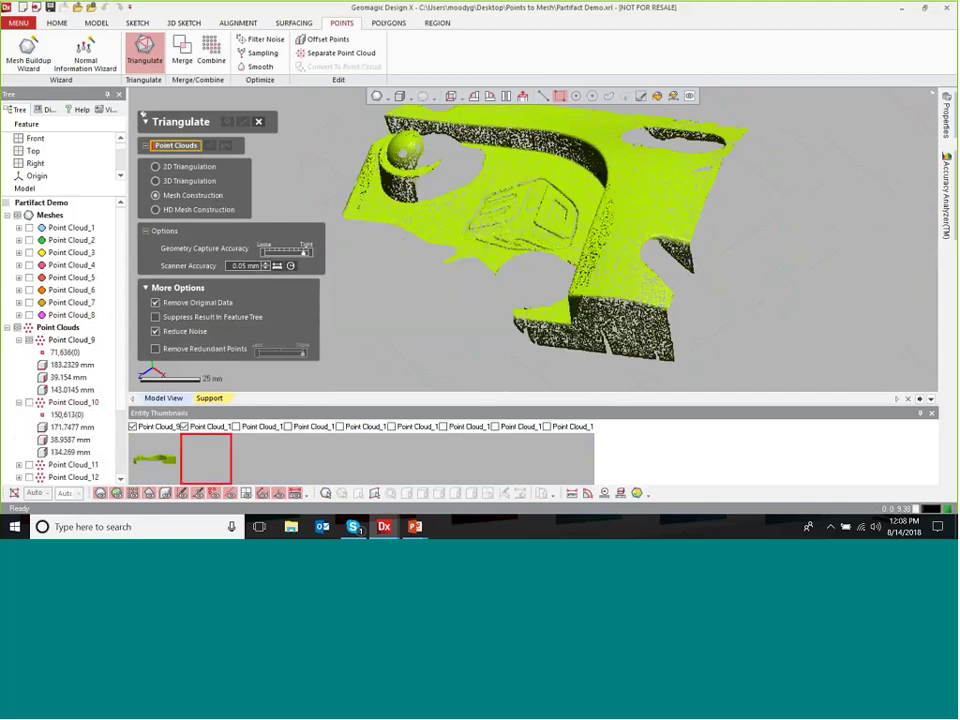
pyautogui.click(19, 402)
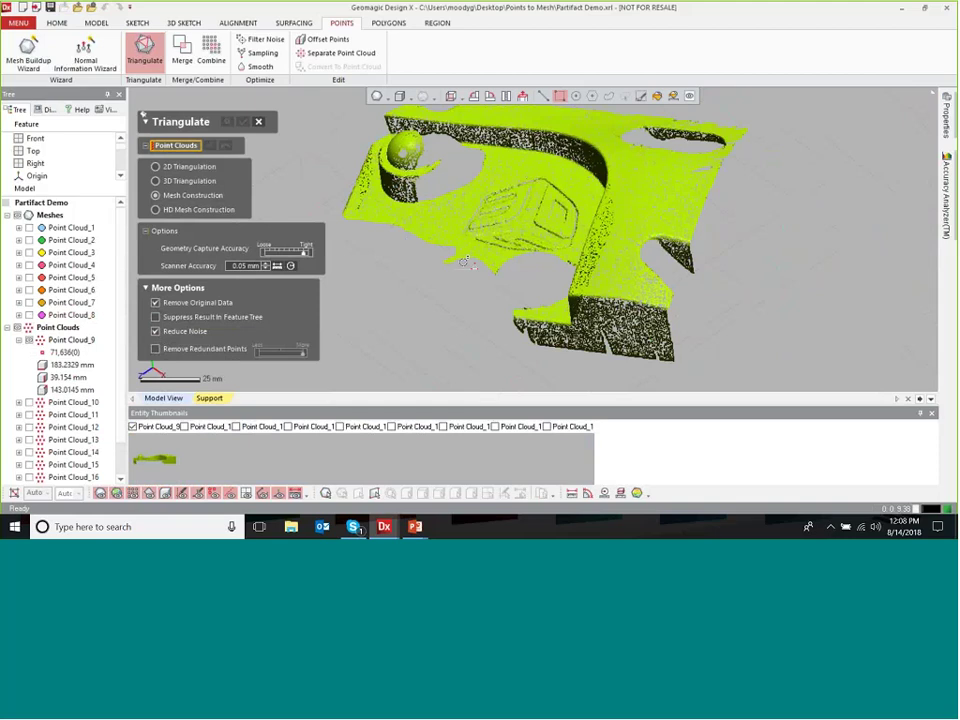
pyautogui.moveTo(529, 253); pyautogui.dragTo(538, 267, button='right')
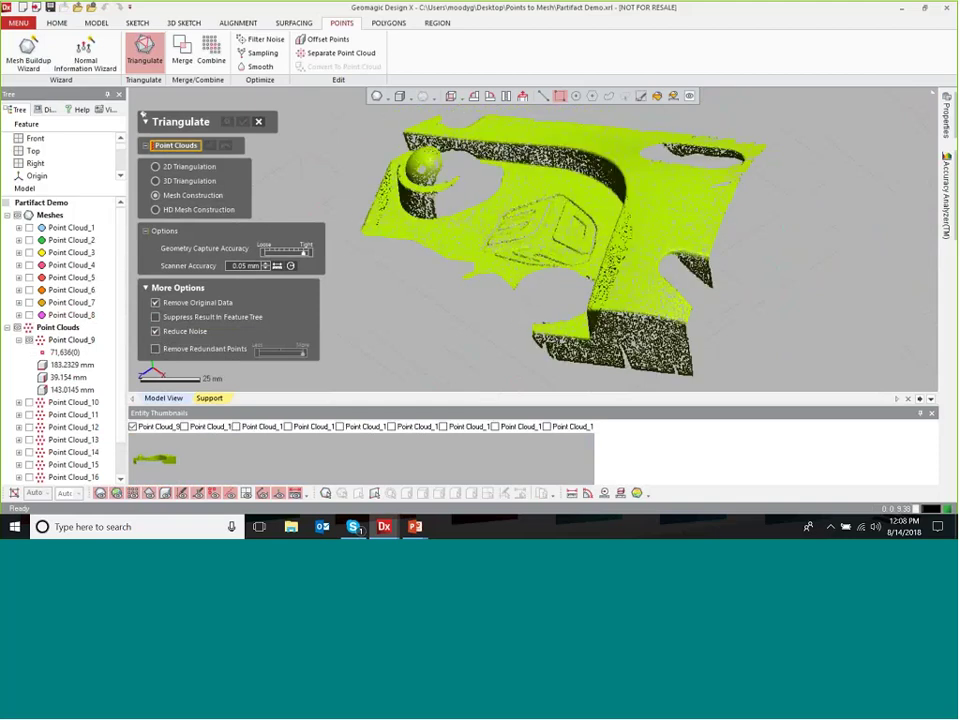
# - Switch to HD Mesh Construction with High Definition Filter at SD, Noise Reduction Level mid-range and Extend Boundaries To Fill Holes at Less
pyautogui.click(157, 209)
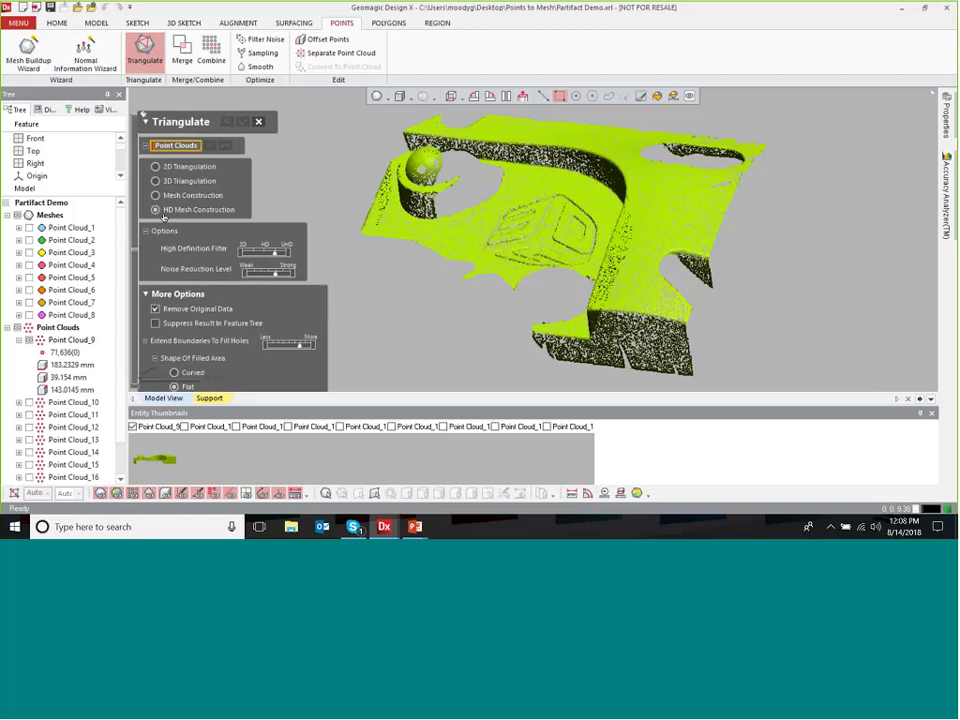
pyautogui.moveTo(275, 255); pyautogui.dragTo(242, 253)
pyautogui.click(265, 345)
pyautogui.moveTo(415, 284)
pyautogui.mouseDown(button='right')
pyautogui.moveTo(446, 274)
pyautogui.moveTo(432, 291)
pyautogui.moveTo(540, 297)
pyautogui.moveTo(298, 306)
pyautogui.mouseUp(button='right')
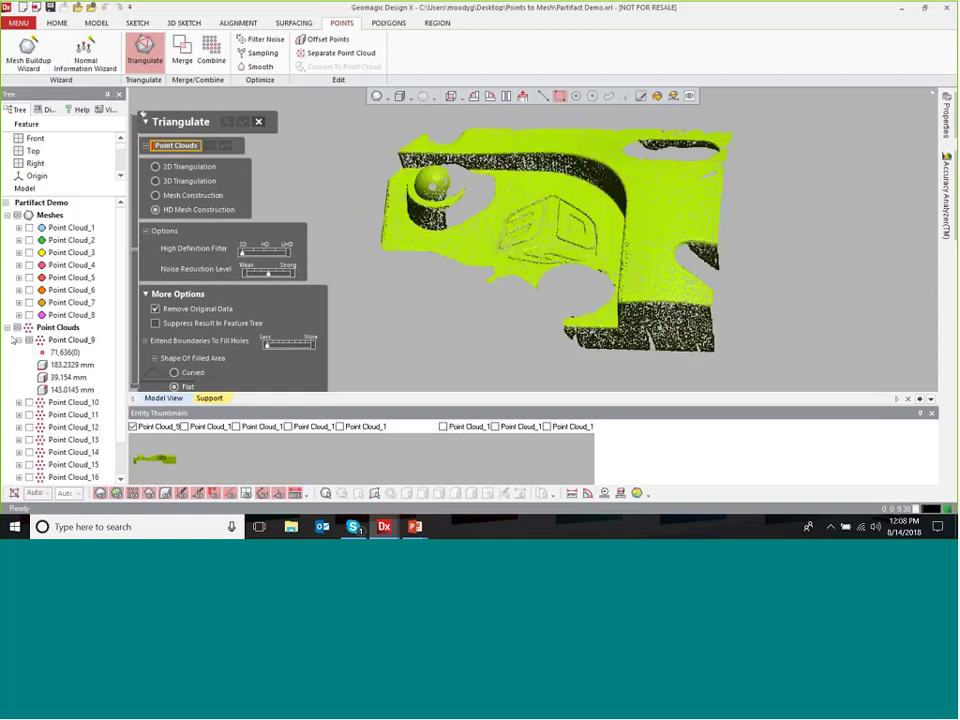
# - Choose Point Cloud_9 for the triangulation and build its HD mesh
pyautogui.click(18, 340)
pyautogui.click(70, 340)
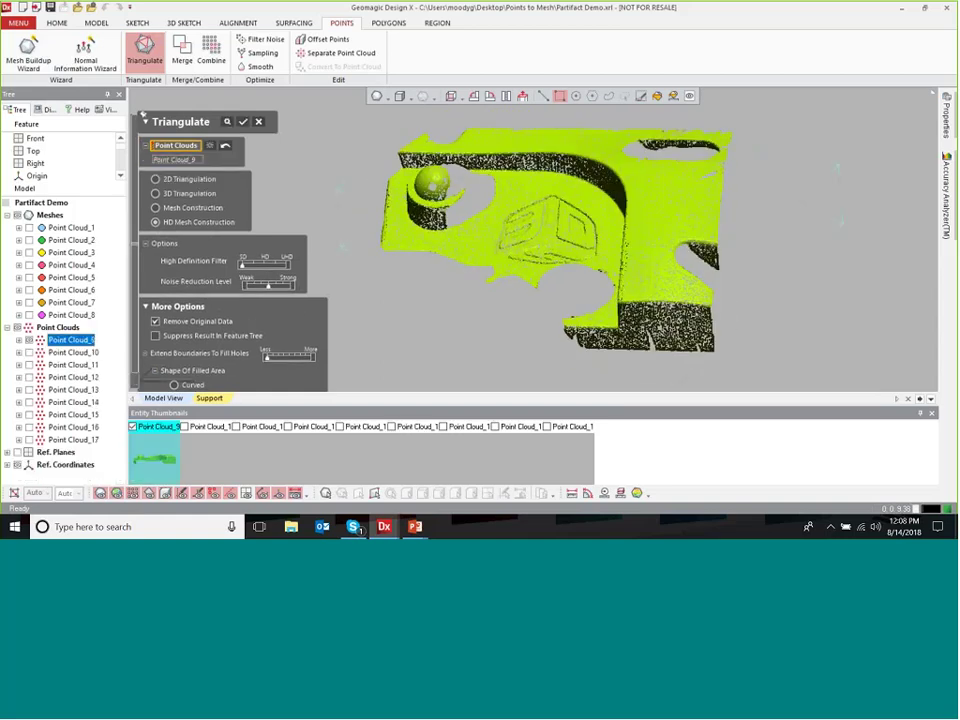
pyautogui.click(242, 121)
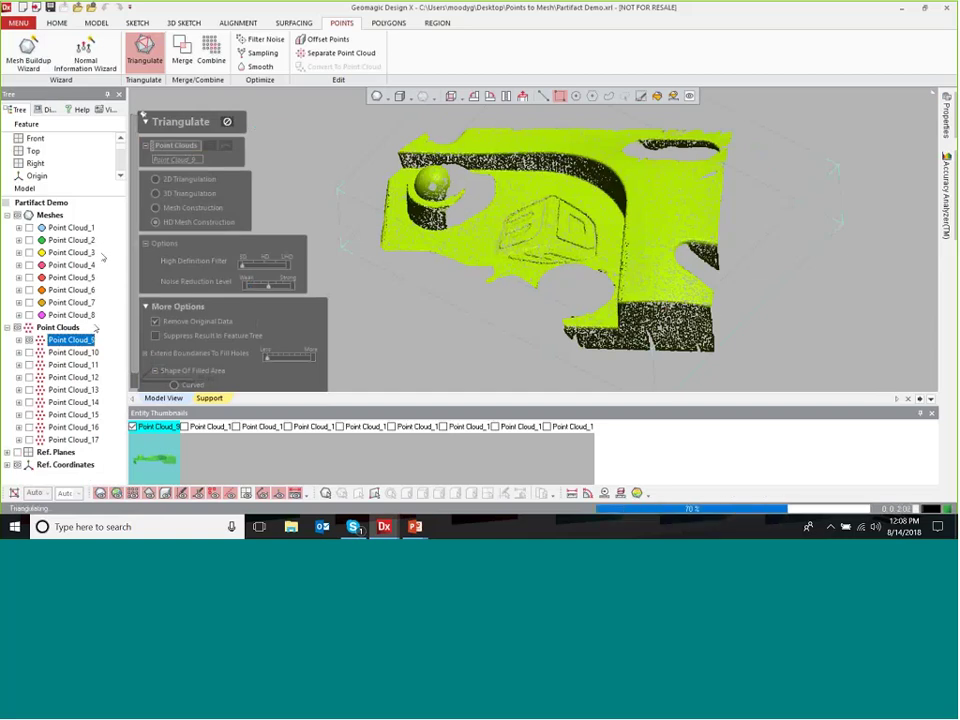
# - Examine the Point Cloud_9 mesh from several angles around the ball and raised logo, and check its point and face counts
pyautogui.moveTo(615, 342); pyautogui.dragTo(681, 317, button='right')
pyautogui.moveTo(579, 343); pyautogui.dragTo(456, 328, button='right')
pyautogui.scroll(3, 530, 284)
pyautogui.keyDown('ctrl'); pyautogui.moveTo(533, 281); pyautogui.dragTo(617, 259, button='right'); pyautogui.keyUp('ctrl')
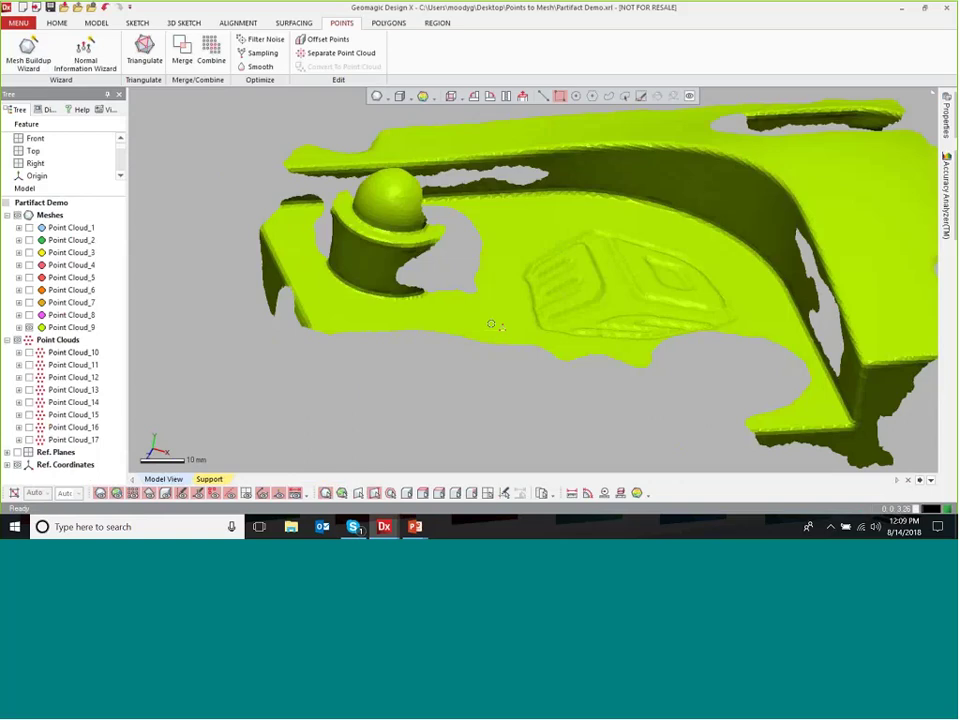
pyautogui.keyDown('shift'); pyautogui.moveTo(491, 327); pyautogui.dragTo(482, 298, button='right'); pyautogui.keyUp('shift')
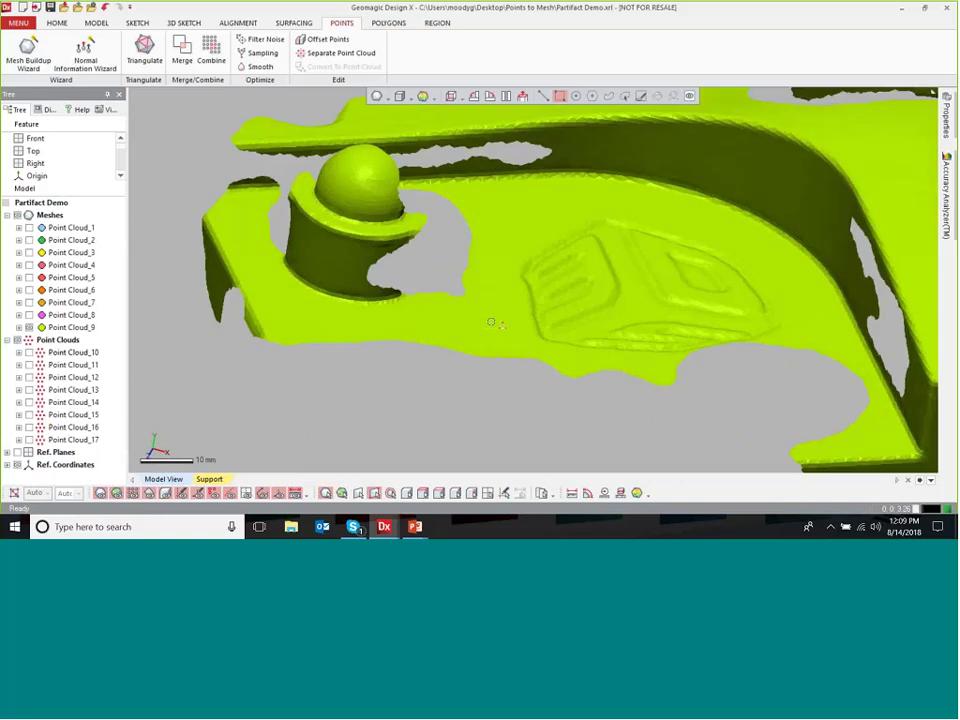
pyautogui.moveTo(538, 247); pyautogui.dragTo(509, 299, button='right')
pyautogui.keyDown('ctrl'); pyautogui.moveTo(561, 297); pyautogui.dragTo(532, 311, button='right'); pyautogui.keyUp('ctrl')
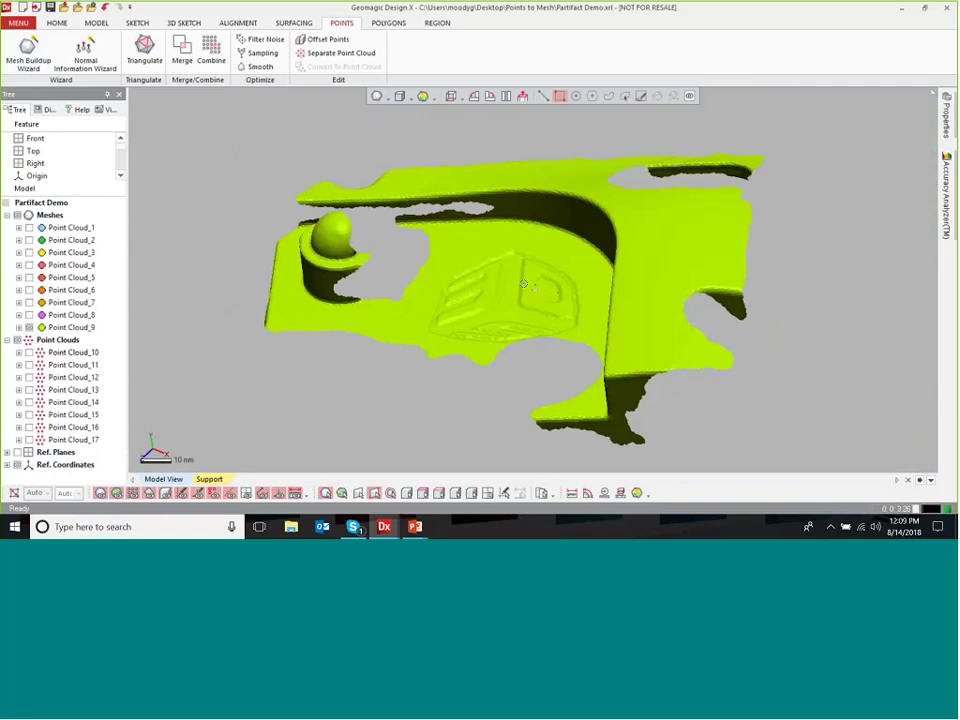
pyautogui.moveTo(546, 261); pyautogui.dragTo(549, 260, button='right')
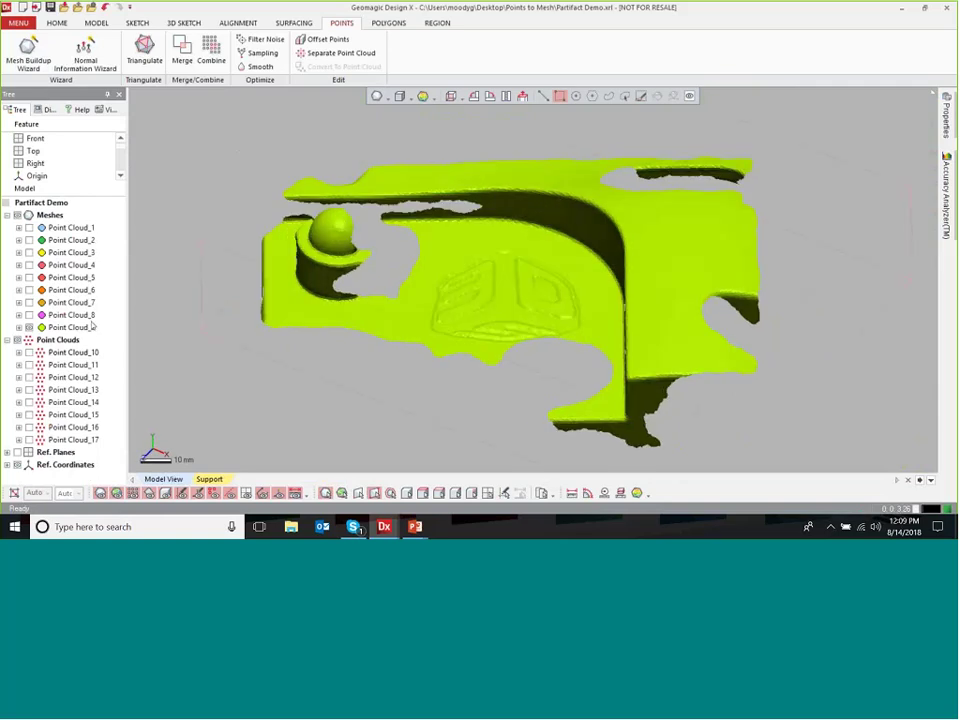
pyautogui.click(18, 327)
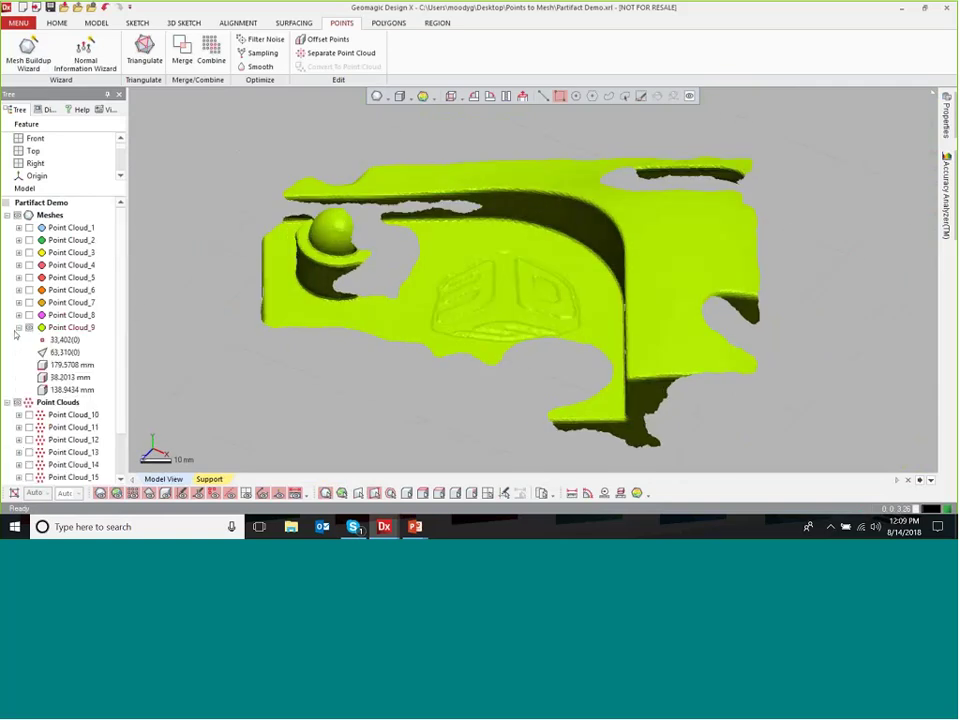
pyautogui.click(18, 327)
# - Hide the Point Cloud_9 mesh, start a Merge and show Point Cloud_10 through Point Cloud_17
pyautogui.click(29, 327)
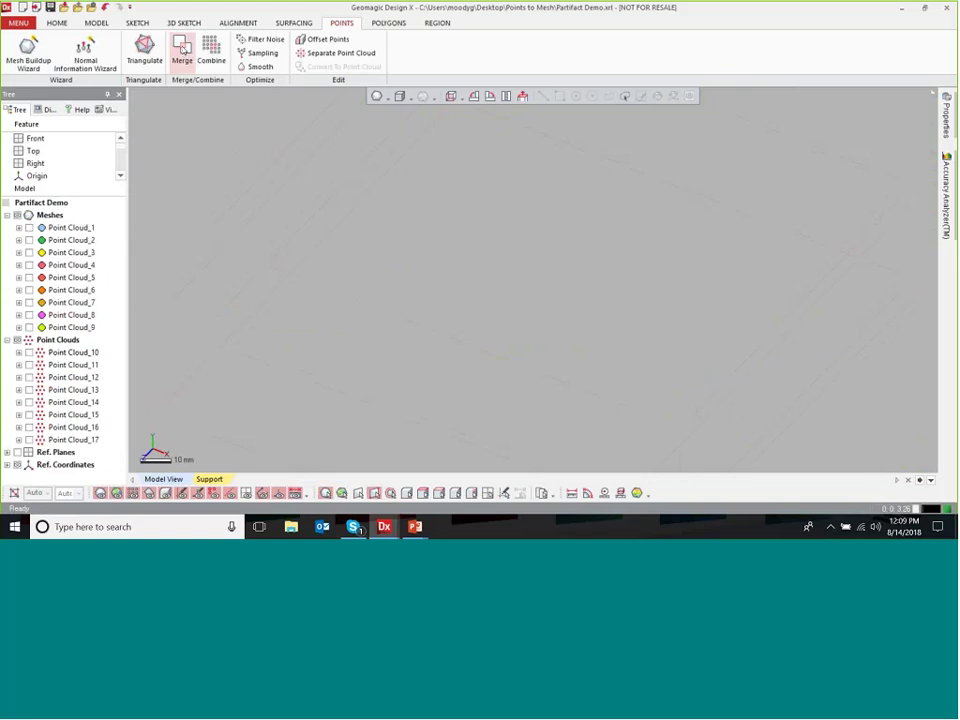
pyautogui.click(182, 48)
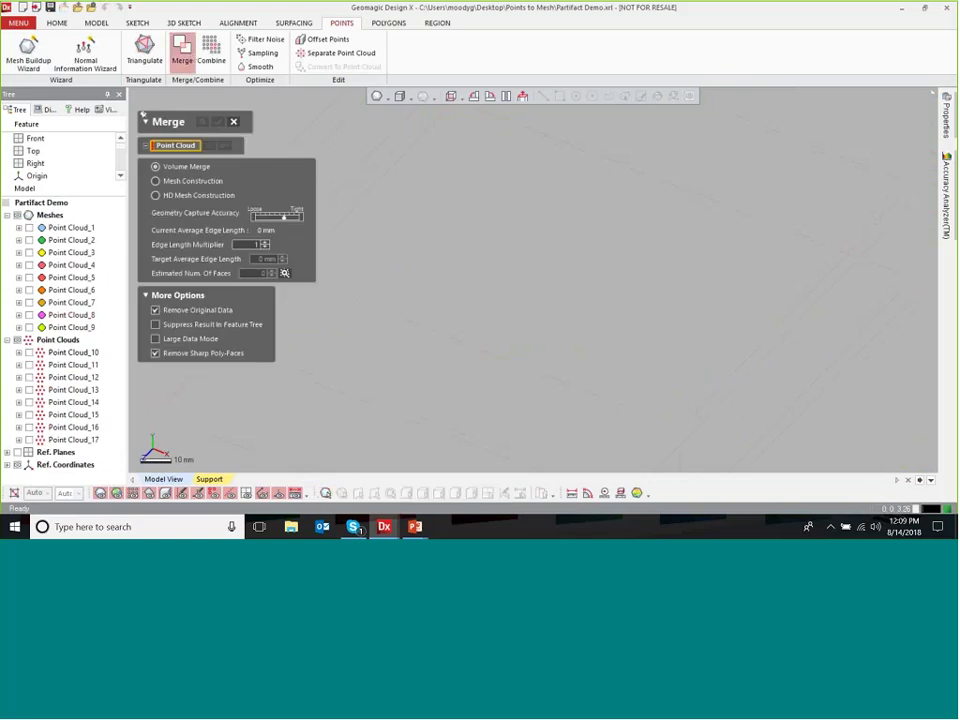
pyautogui.moveTo(29, 353); pyautogui.dragTo(30, 440)
pyautogui.hotkey('ctrl', 'f')
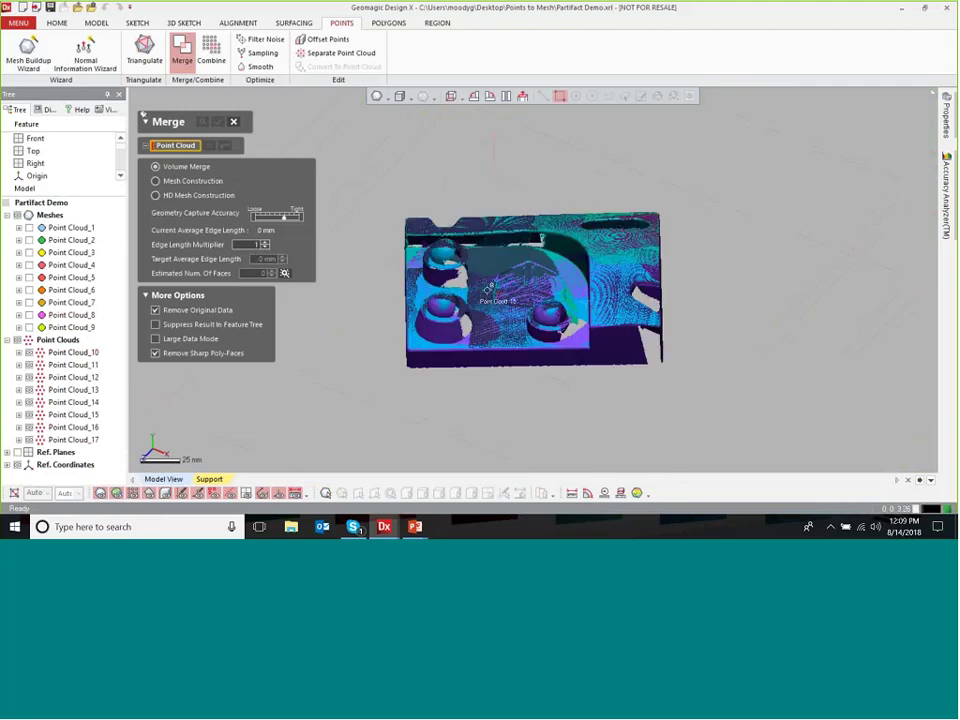
pyautogui.moveTo(480, 284); pyautogui.dragTo(635, 312, button='right')
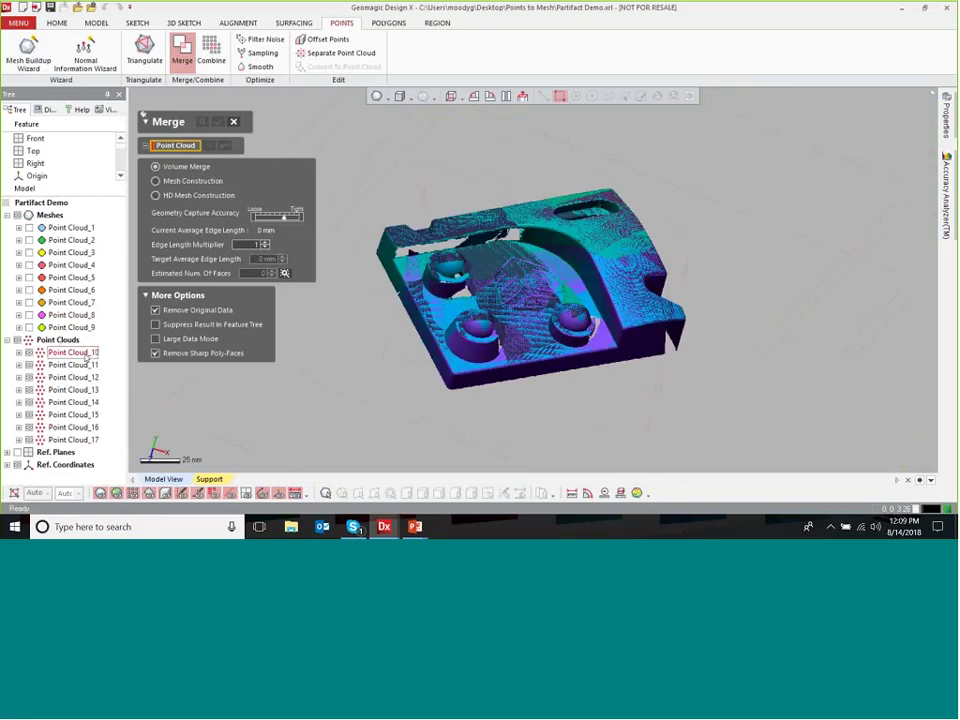
# - Volume-merge Point Cloud_10 through Point Cloud_17 into one mesh, estimating the number of faces first
pyautogui.click(72, 352)
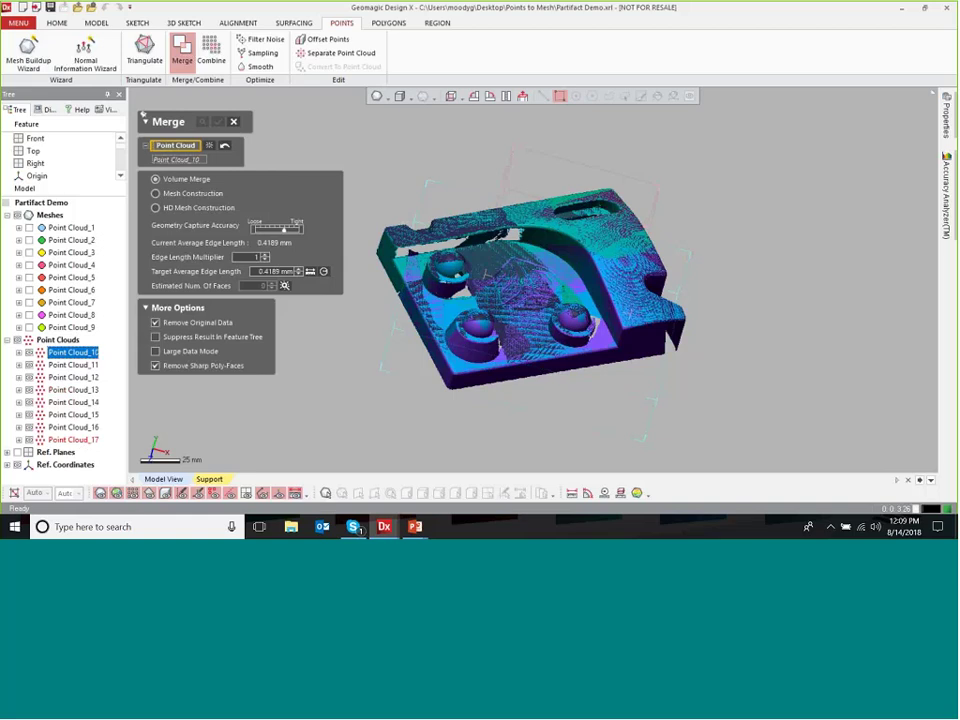
pyautogui.keyDown('shift'); pyautogui.click(72, 439); pyautogui.keyUp('shift')
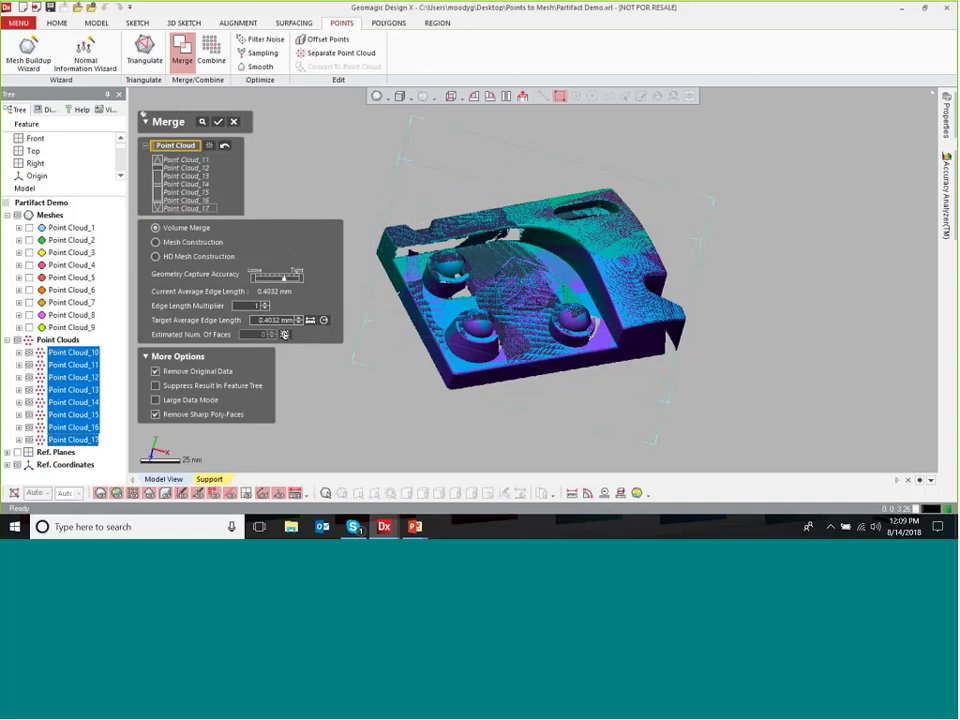
pyautogui.click(285, 334)
pyautogui.click(220, 122)
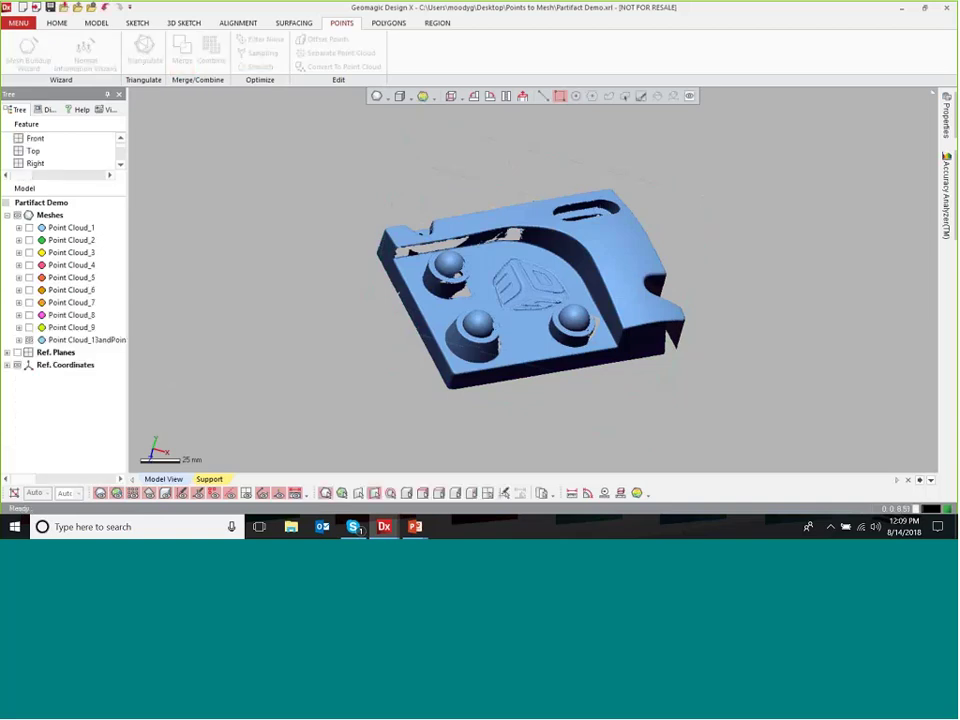
pyautogui.moveTo(350, 250); pyautogui.dragTo(272, 276, button='right')
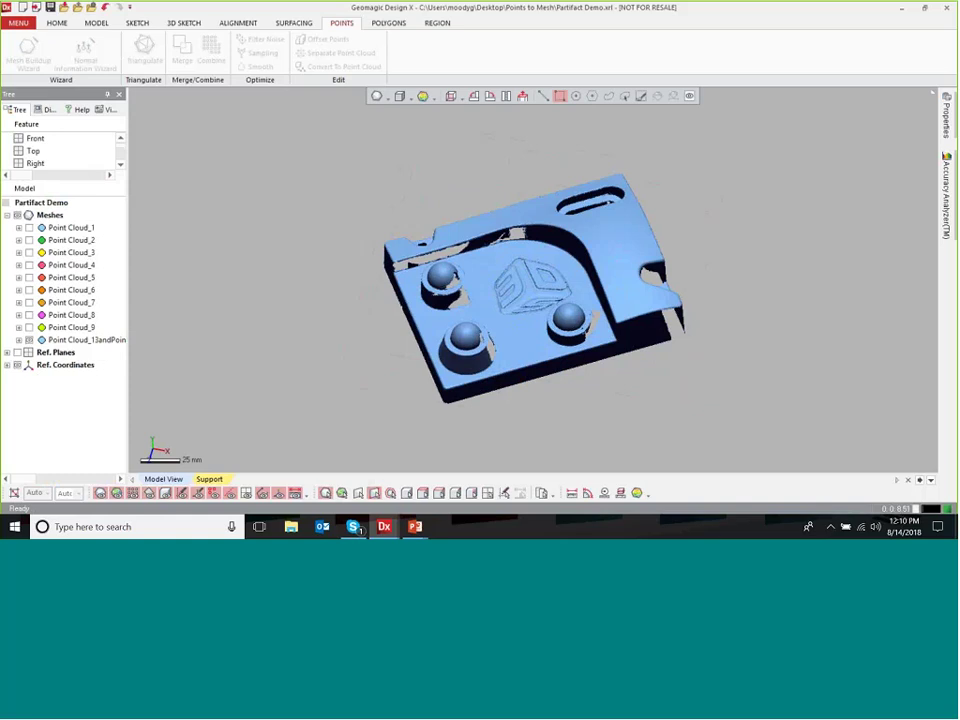
# - Switch to the open "house ready" project and view the full house scan
pyautogui.moveTo(383, 527)
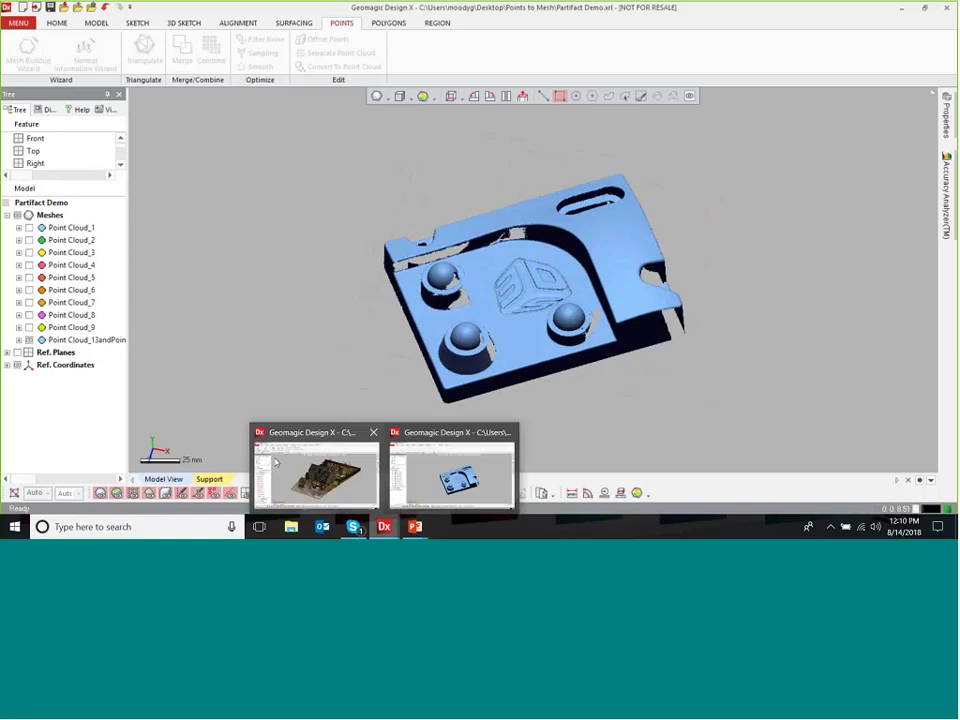
pyautogui.click(450, 475)
pyautogui.moveTo(796, 298); pyautogui.dragTo(754, 326, button='right')
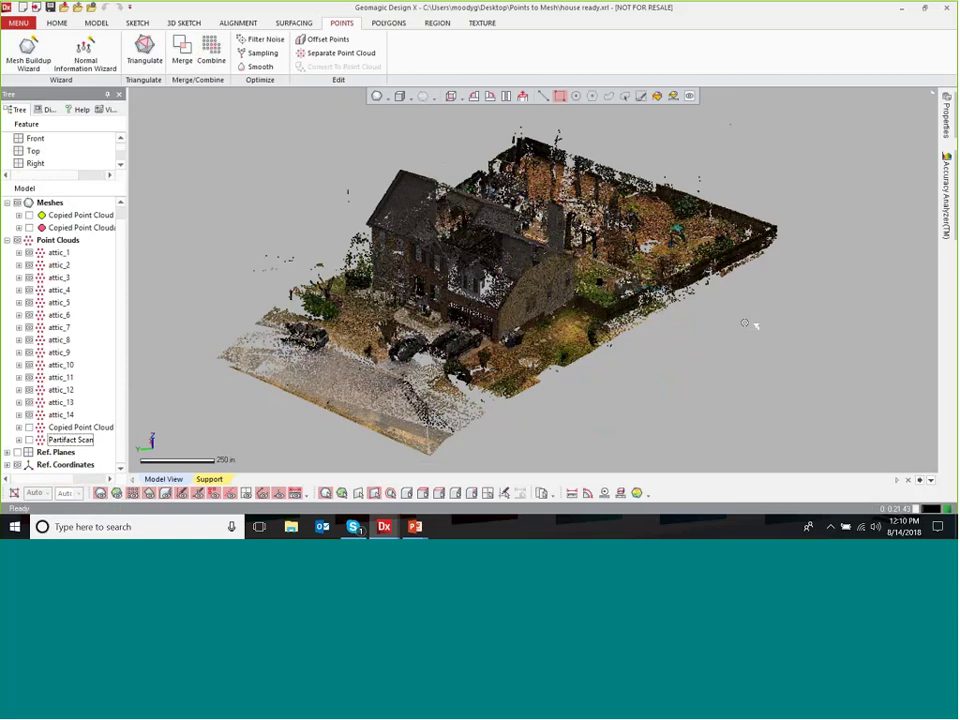
pyautogui.rightClick(436, 378)
pyautogui.click(223, 252)
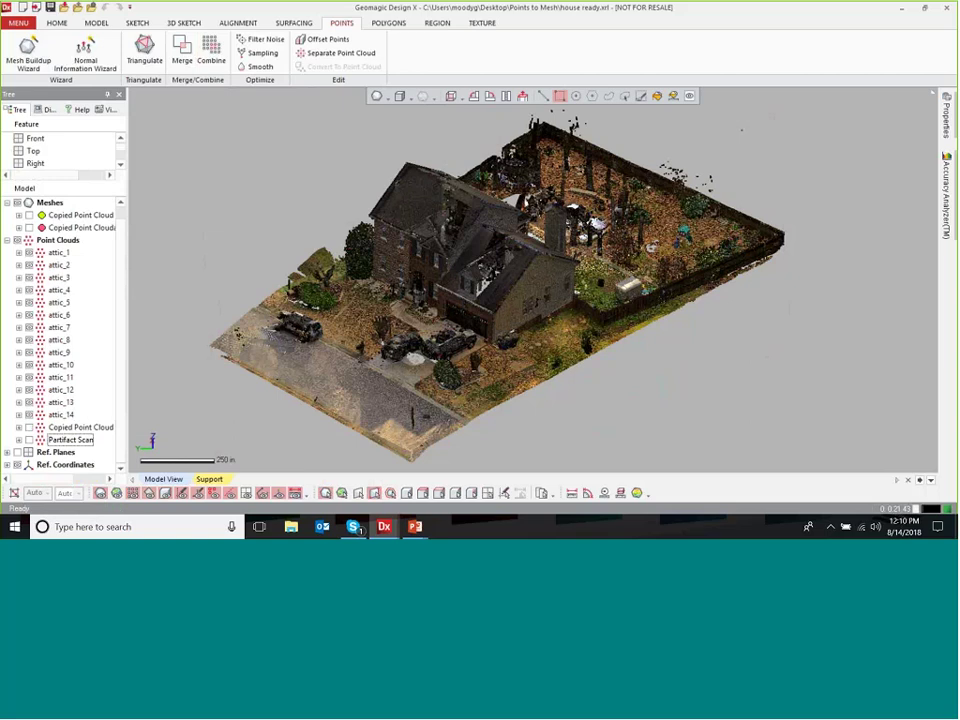
# - Select point clouds attic_1 through attic_14 and check their combined point count in the properties
pyautogui.click(57, 253)
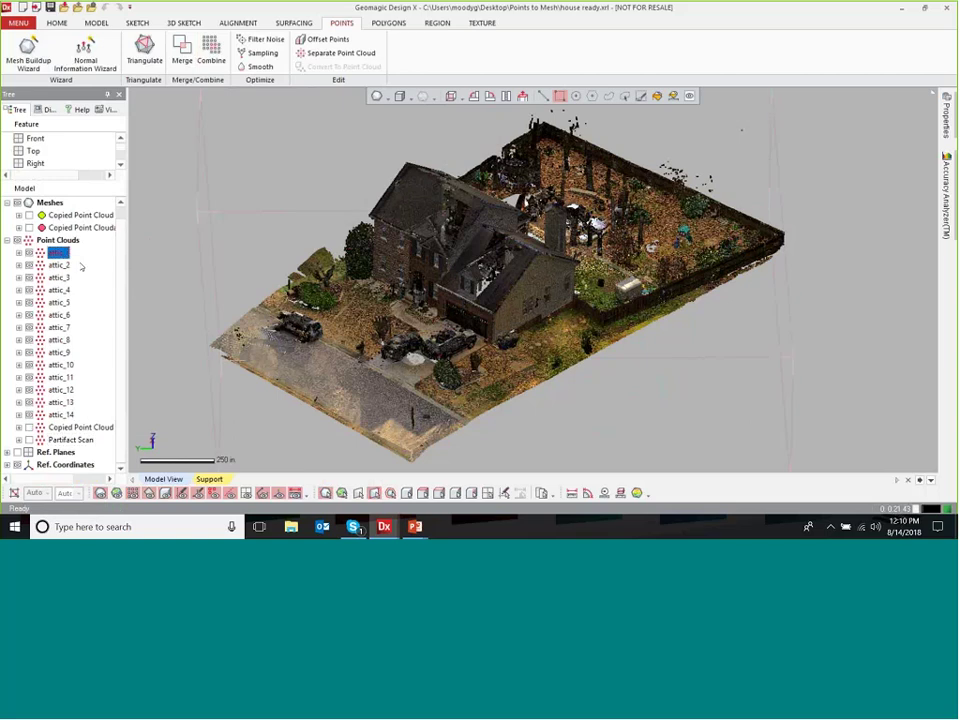
pyautogui.keyDown('shift'); pyautogui.click(60, 415); pyautogui.keyUp('shift')
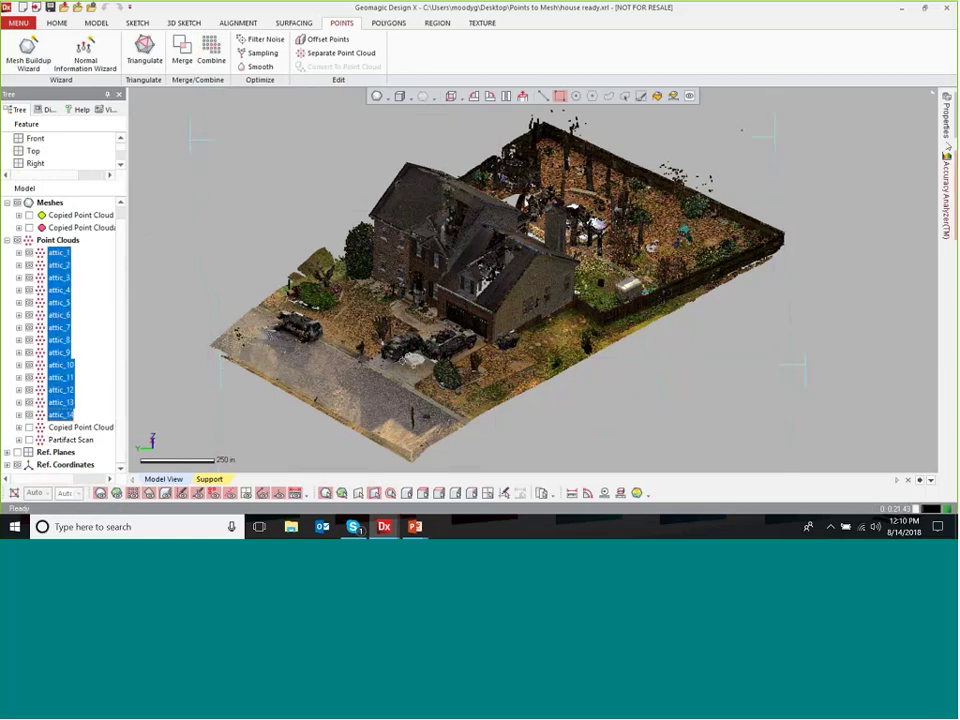
pyautogui.click(946, 118)
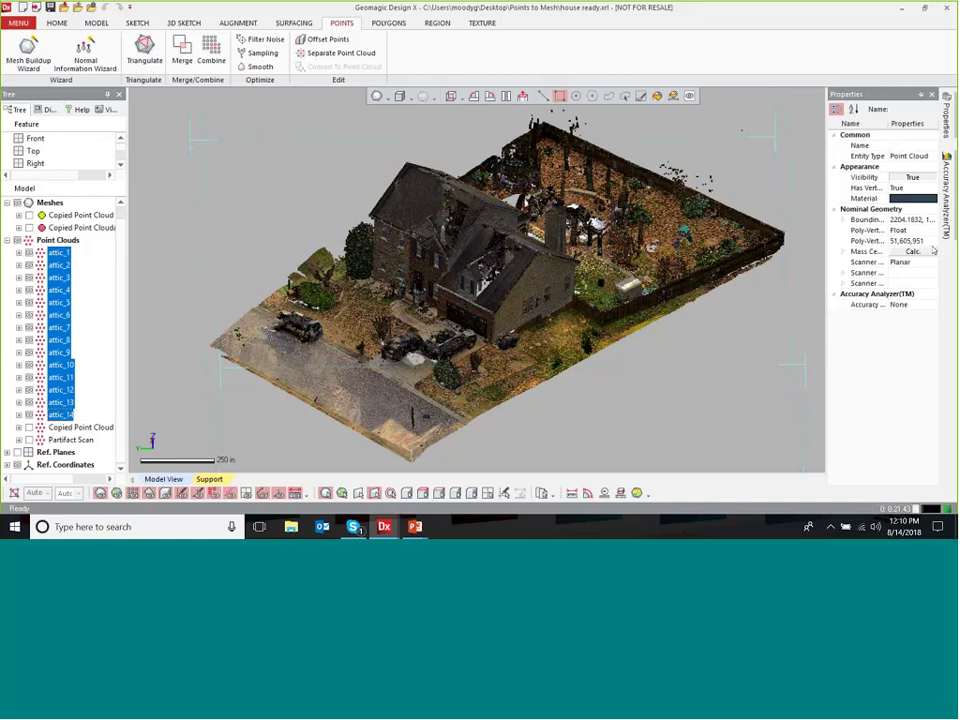
pyautogui.click(203, 210)
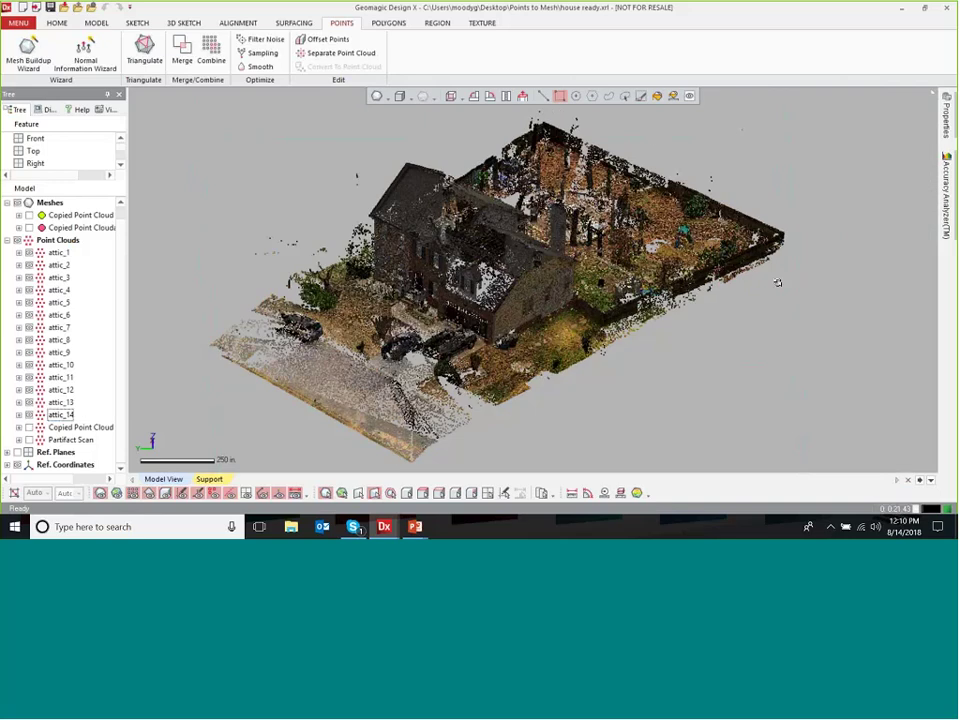
# - View the scan from above, select the strip of points along the front of the house, copy it and clear the selection
pyautogui.moveTo(778, 283); pyautogui.dragTo(683, 402, button='right')
pyautogui.moveTo(531, 226); pyautogui.dragTo(518, 233, button='right')
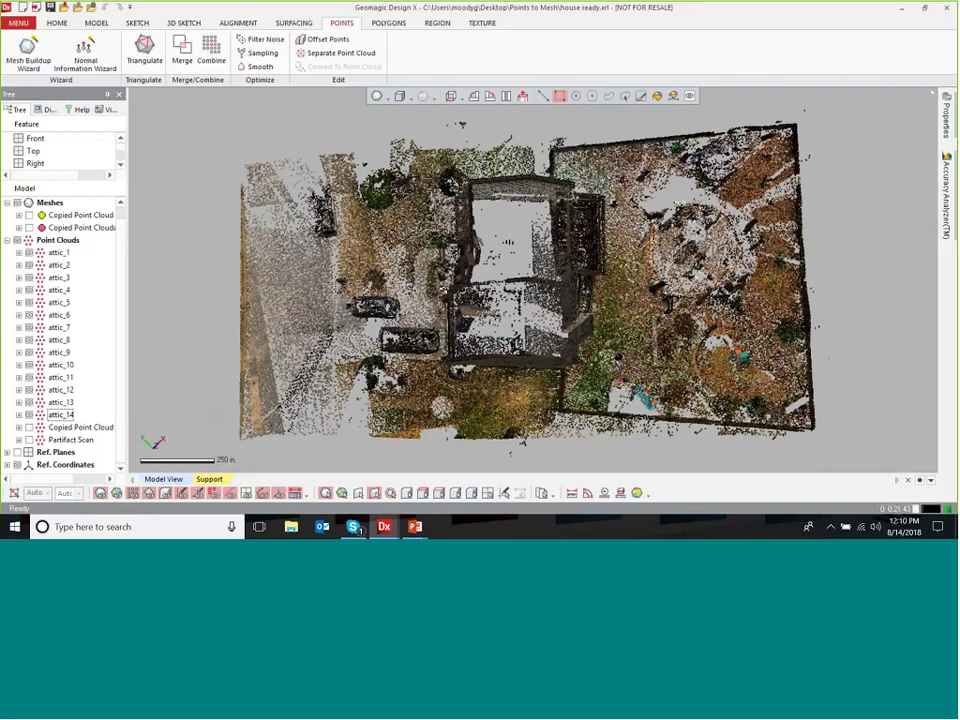
pyautogui.moveTo(415, 282); pyautogui.dragTo(336, 161, button='right')
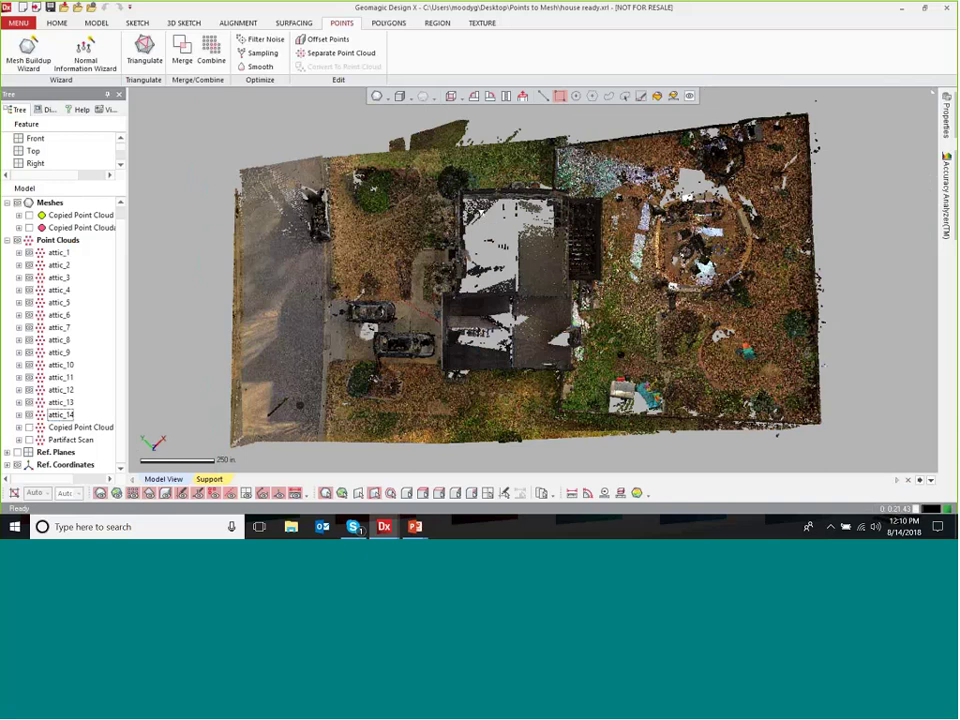
pyautogui.keyDown('ctrl'); pyautogui.moveTo(475, 247); pyautogui.dragTo(481, 267, button='right'); pyautogui.keyUp('ctrl')
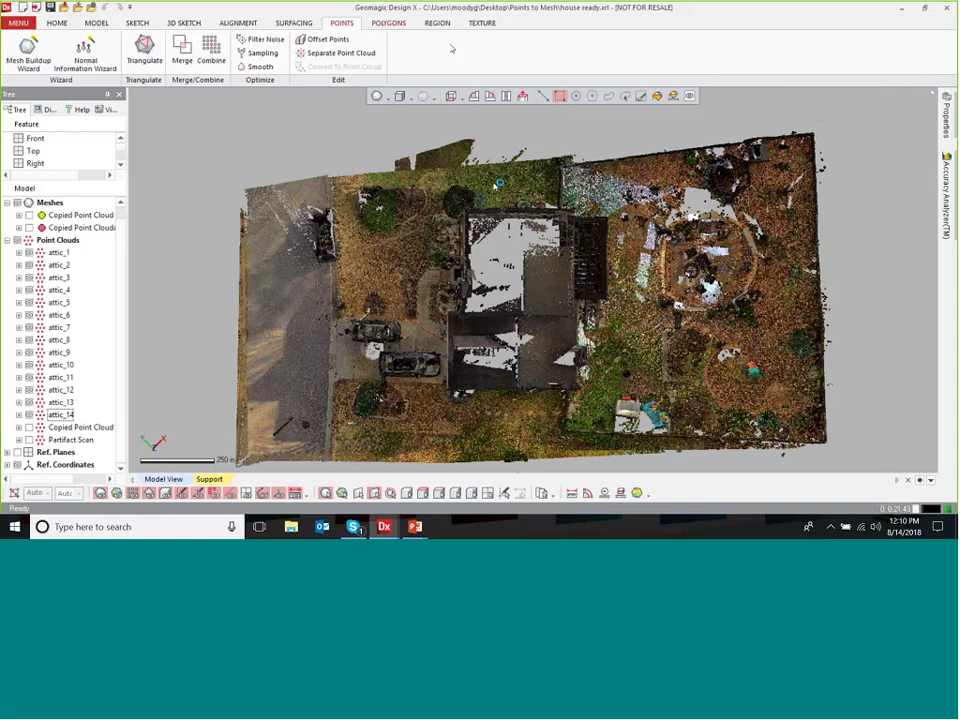
pyautogui.moveTo(429, 196); pyautogui.dragTo(489, 406)
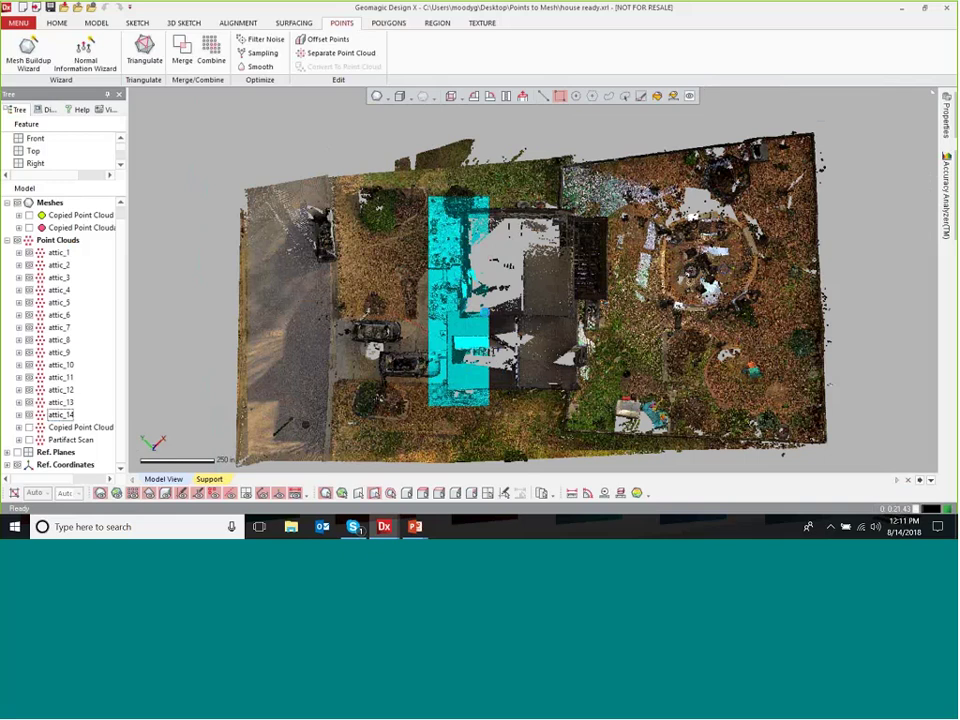
pyautogui.hotkey('ctrl', 'c')
pyautogui.click(482, 304)
# - Hide all point clouds, show only the Copied Point Cloud and face the front of the house
pyautogui.rightClick(47, 240)
pyautogui.click(87, 277)
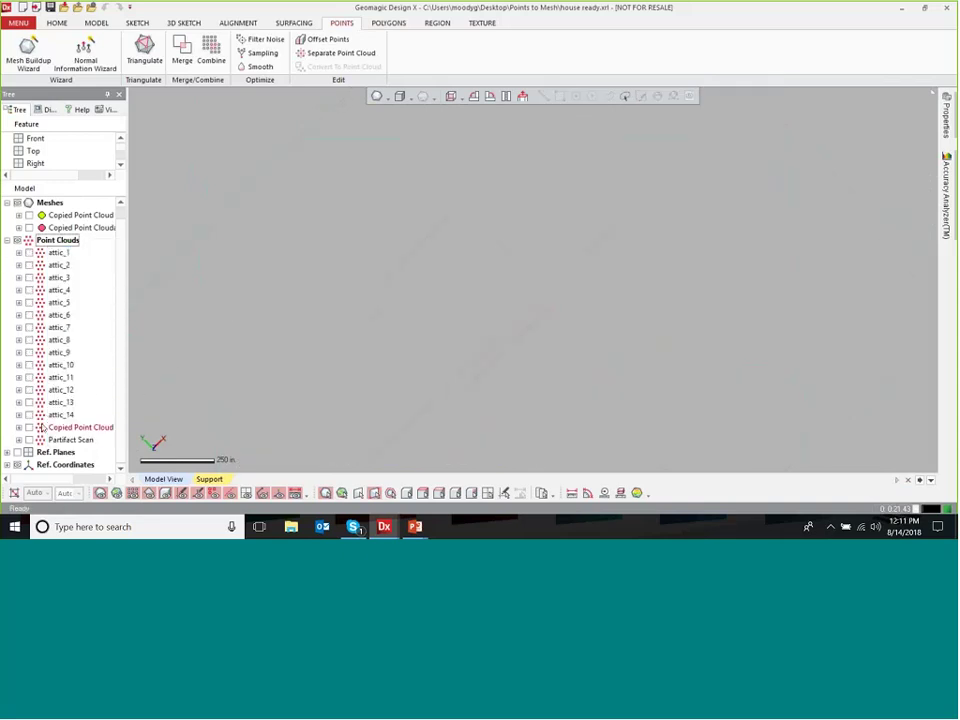
pyautogui.click(30, 428)
pyautogui.moveTo(402, 348); pyautogui.dragTo(474, 294, button='right')
pyautogui.scroll(3, 449, 318)
pyautogui.scroll(3, 488, 278)
pyautogui.scroll(-3, 474, 294)
# - Turn off the texture display for the Copied Point Cloud
pyautogui.click(47, 110)
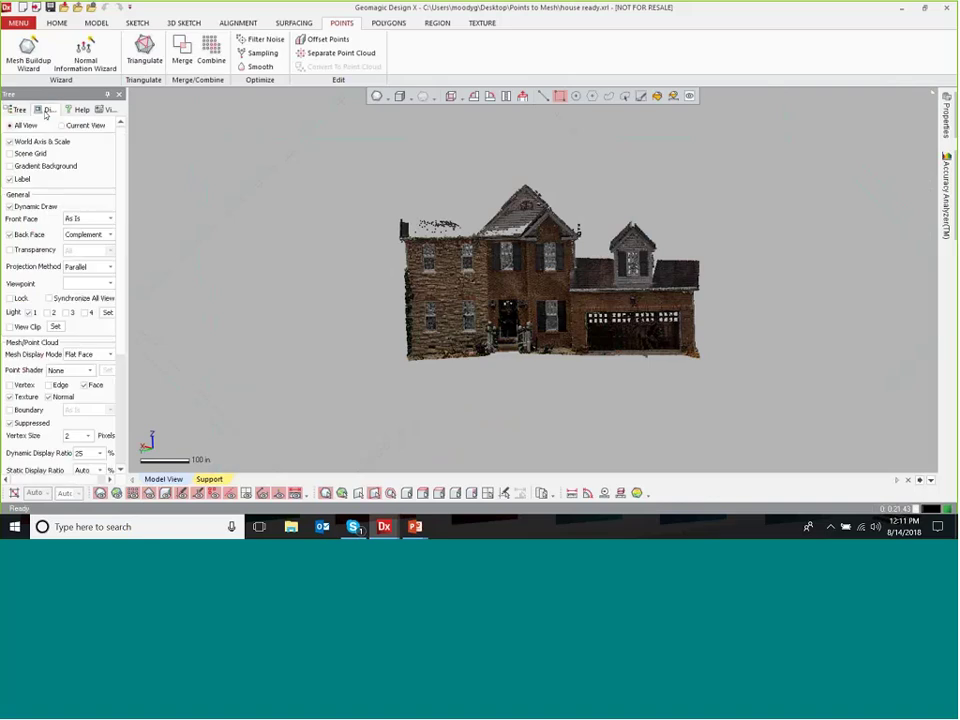
pyautogui.click(24, 397)
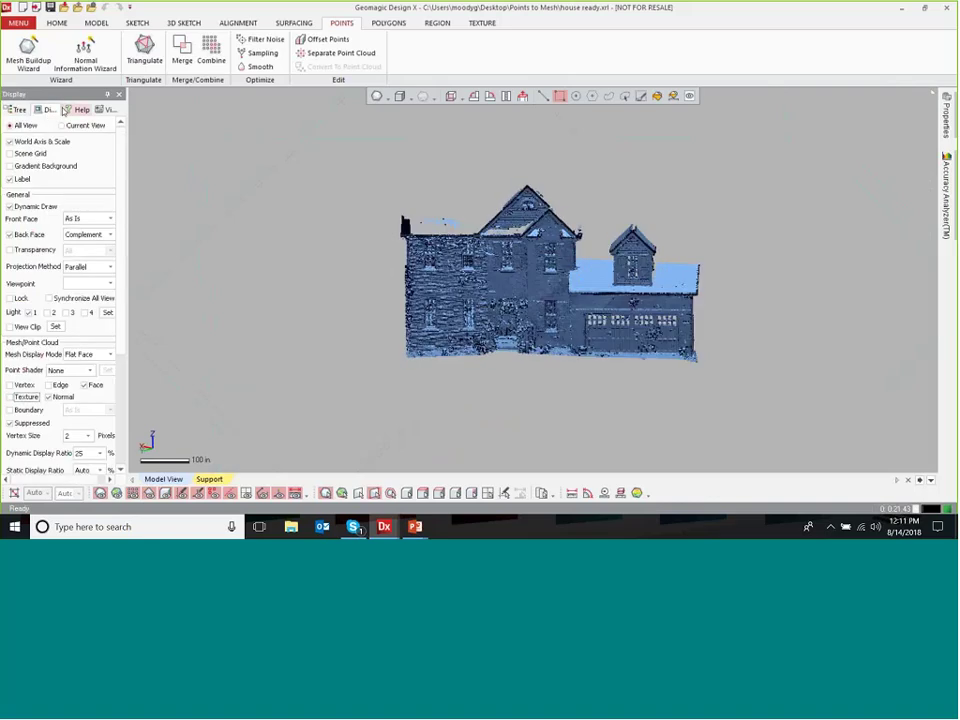
pyautogui.click(16, 109)
pyautogui.keyDown('ctrl'); pyautogui.moveTo(616, 358); pyautogui.dragTo(601, 331, button='right'); pyautogui.keyUp('ctrl')
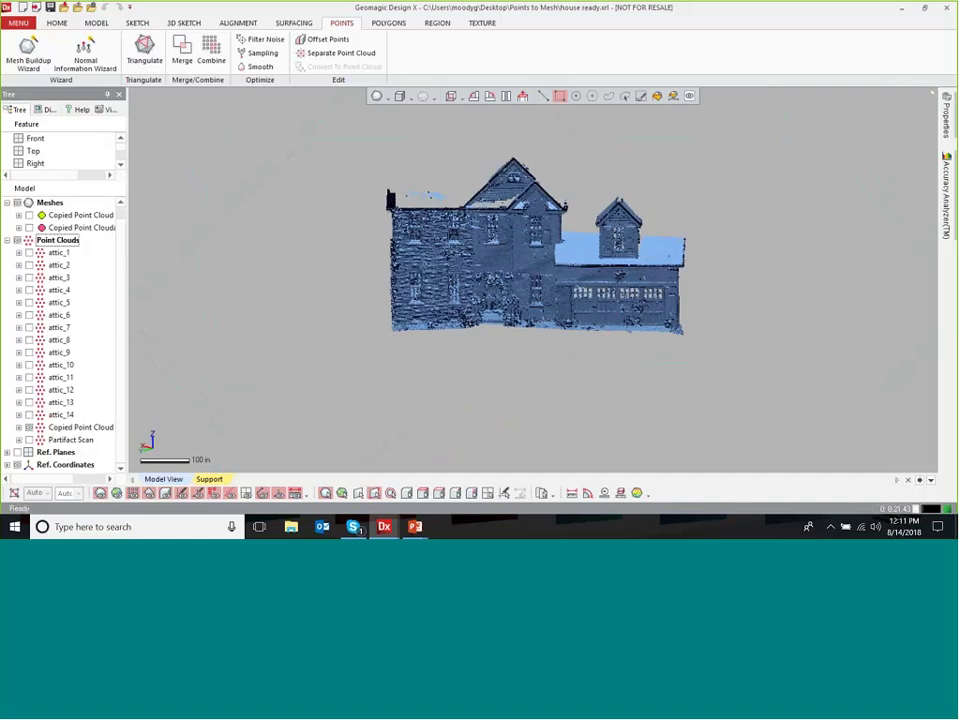
# - Set up a Triangulate with HD Mesh Construction on only the Copied Point Cloud, and discard the command
pyautogui.click(144, 50)
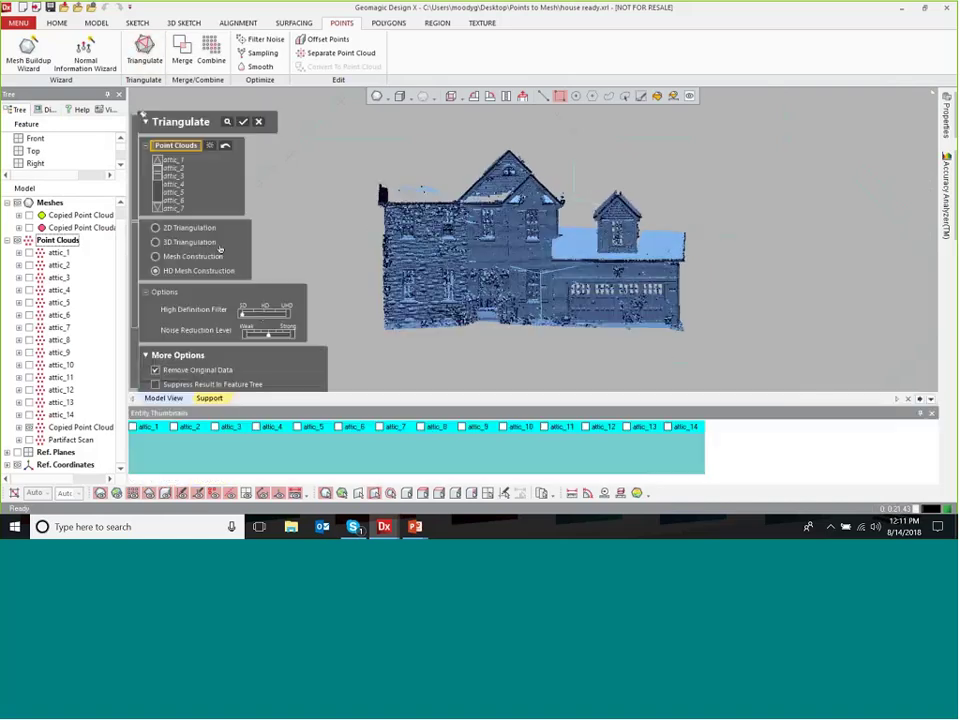
pyautogui.click(225, 146)
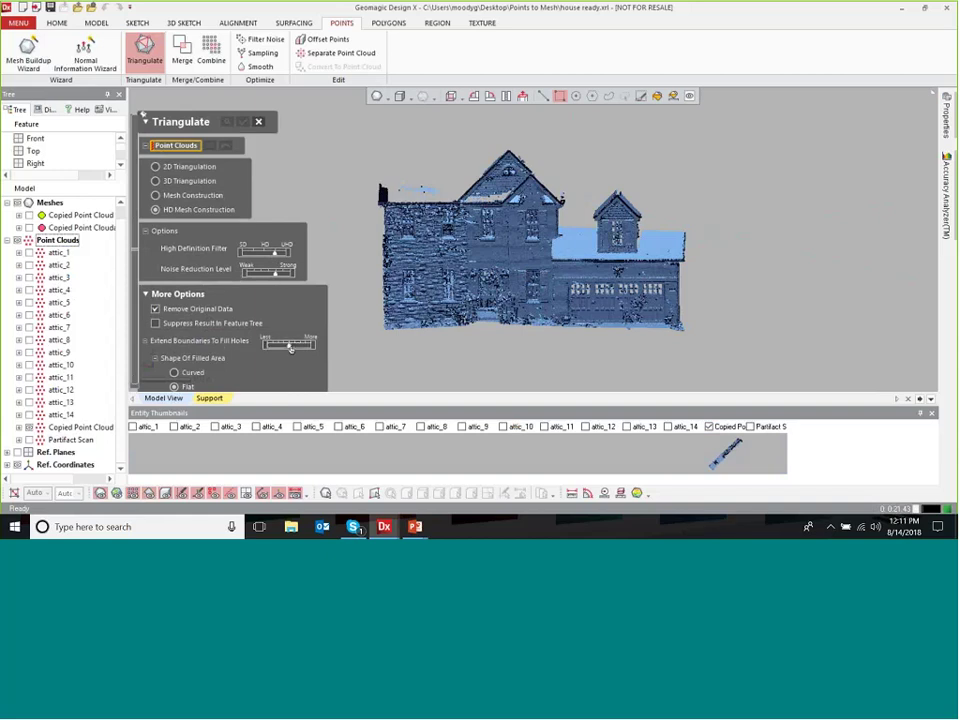
pyautogui.click(82, 427)
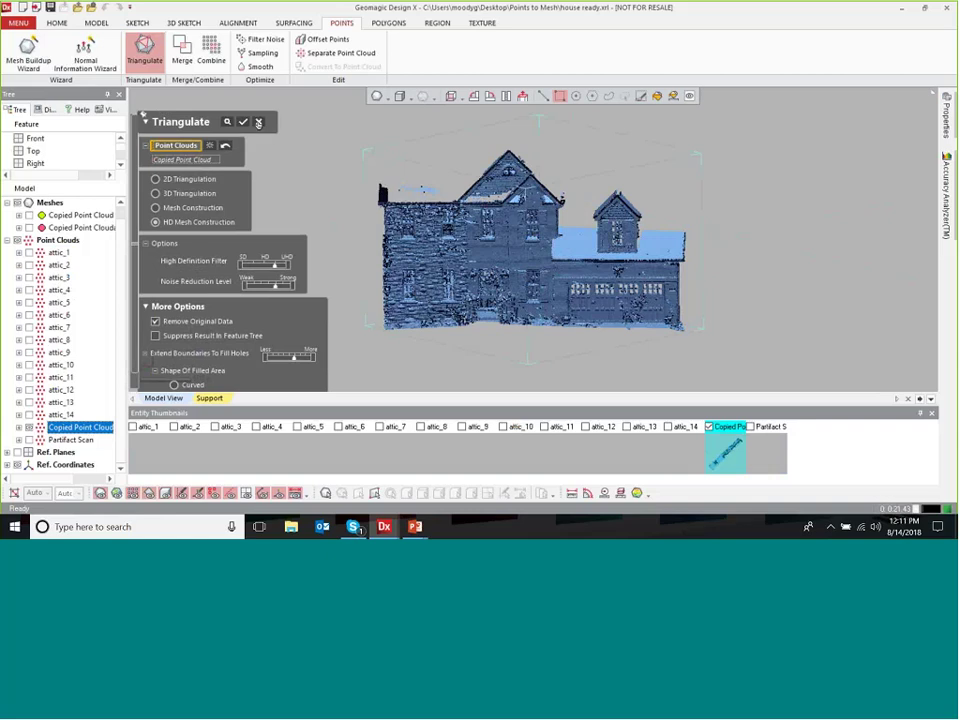
pyautogui.click(258, 122)
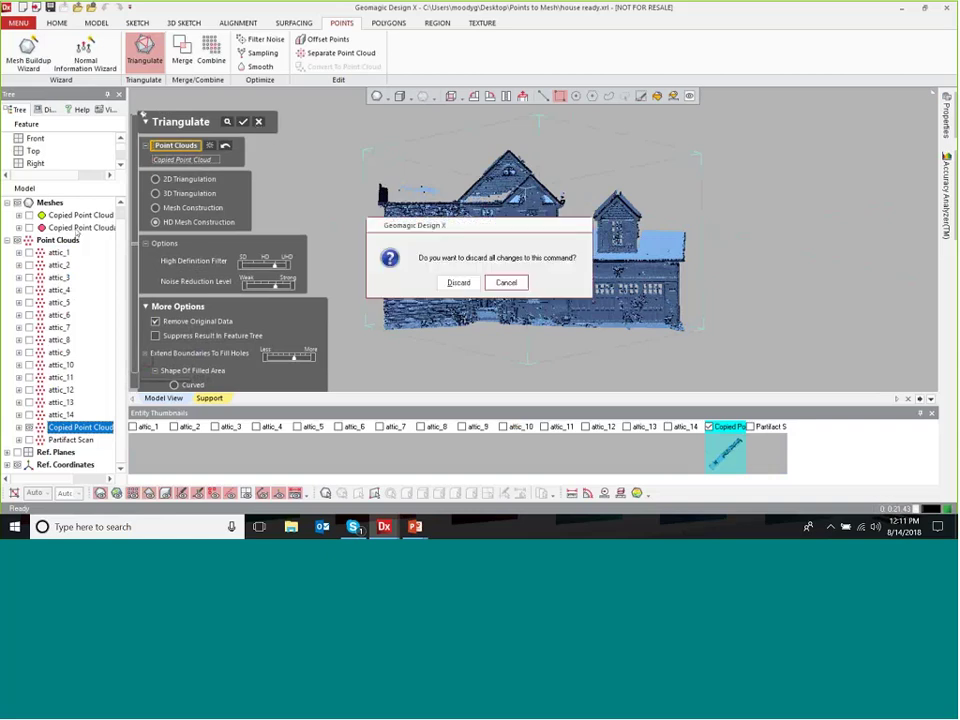
pyautogui.click(458, 282)
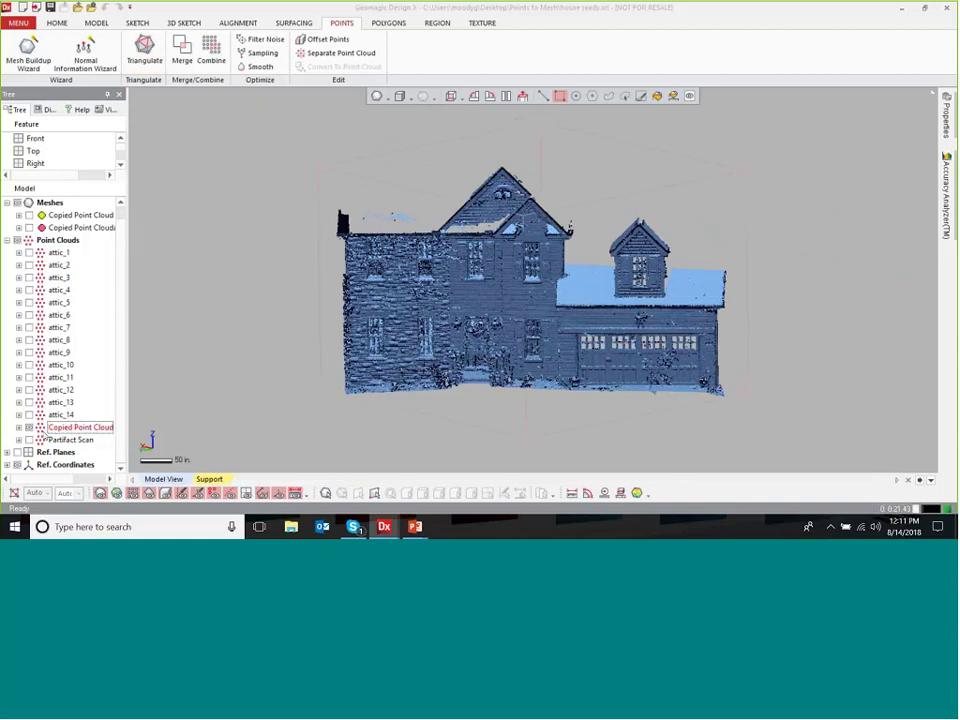
# - Hide the Copied Point Cloud and show the first Copied Point Cloud mesh of the house front
pyautogui.click(30, 427)
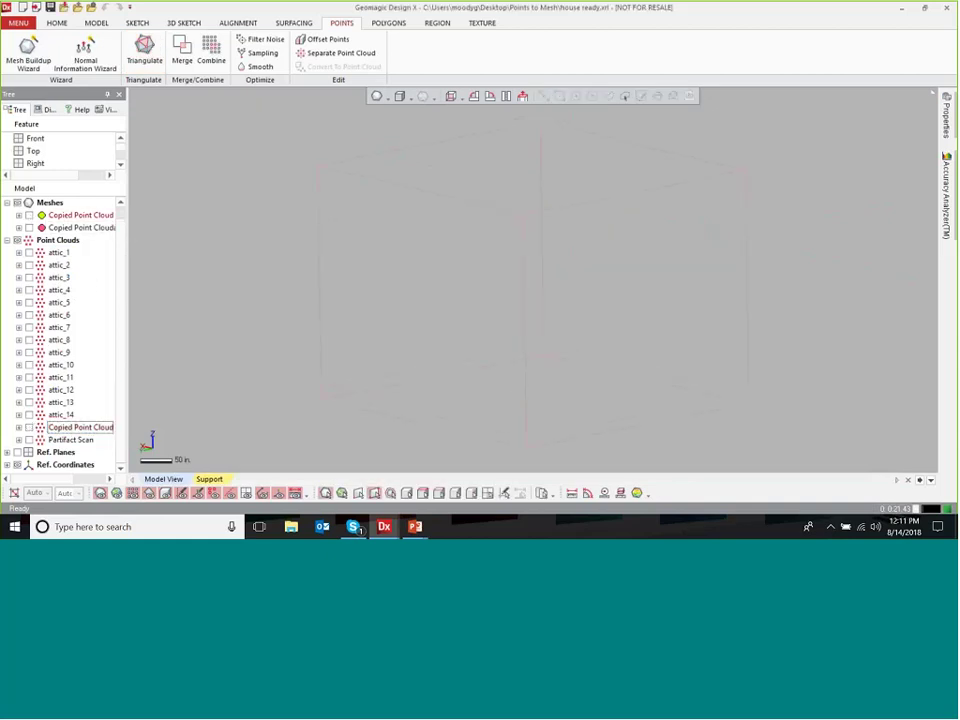
pyautogui.click(30, 215)
pyautogui.moveTo(519, 316); pyautogui.dragTo(371, 219, button='right')
pyautogui.scroll(1, 497, 336)
pyautogui.scroll(2, 514, 364)
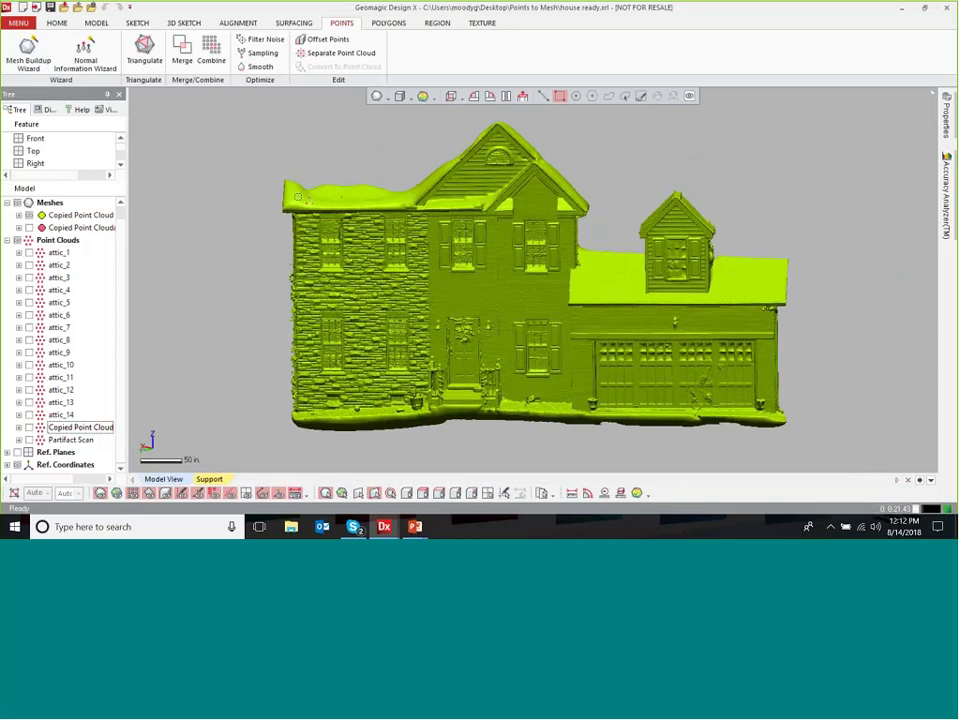
# - Examine the house mesh from an angle and up close around the roofline, windows, front door, stonework and garage
pyautogui.moveTo(297, 197); pyautogui.dragTo(370, 137, button='right')
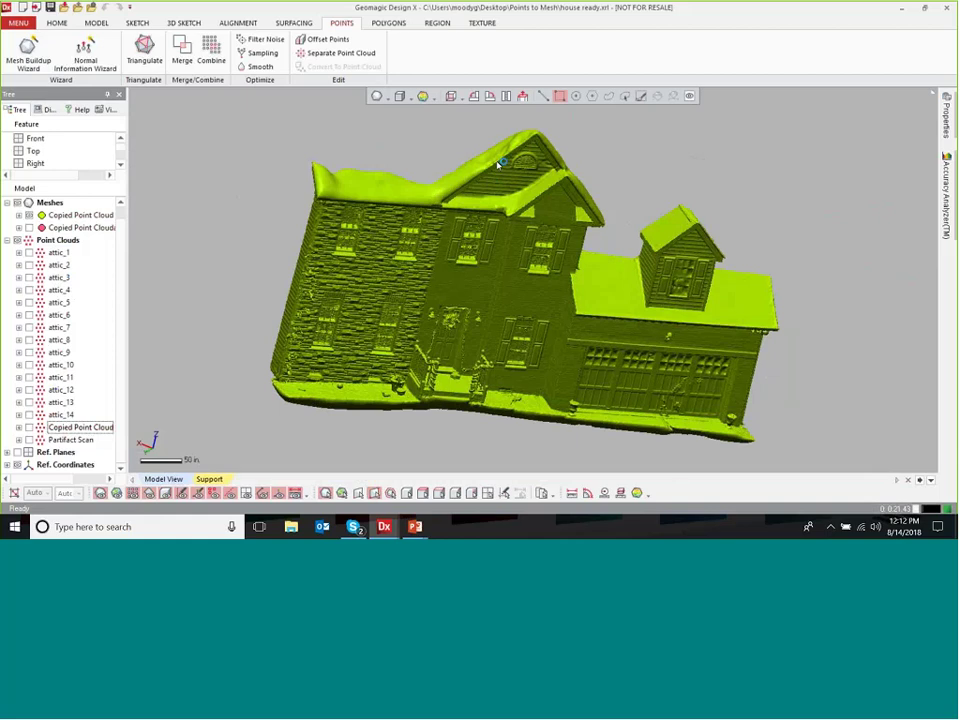
pyautogui.moveTo(458, 186); pyautogui.dragTo(495, 315, button='right')
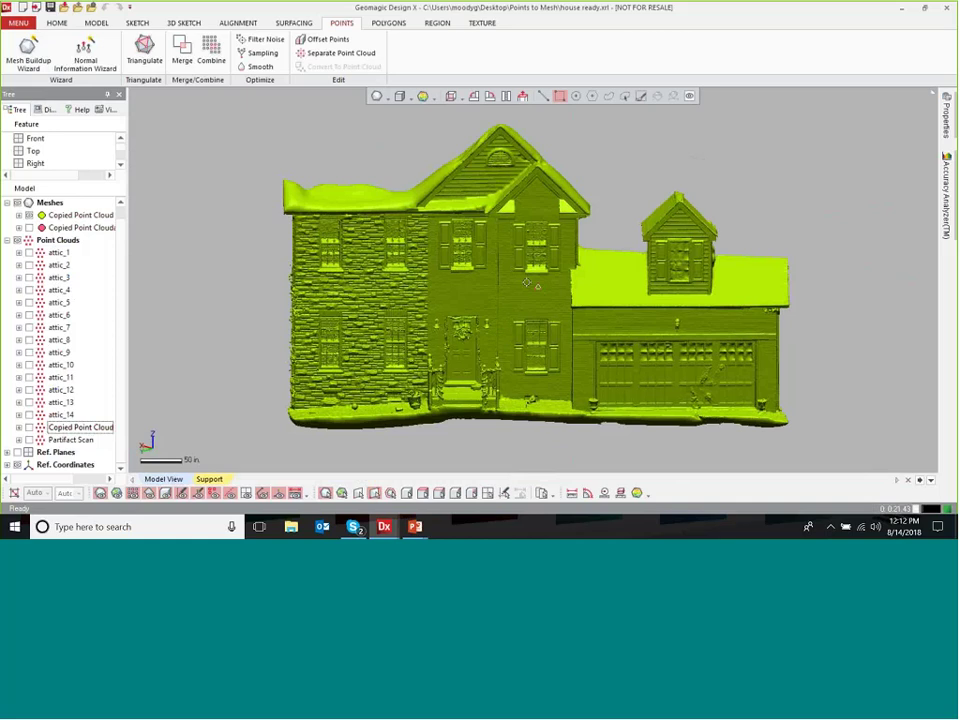
pyautogui.scroll(3, 518, 358)
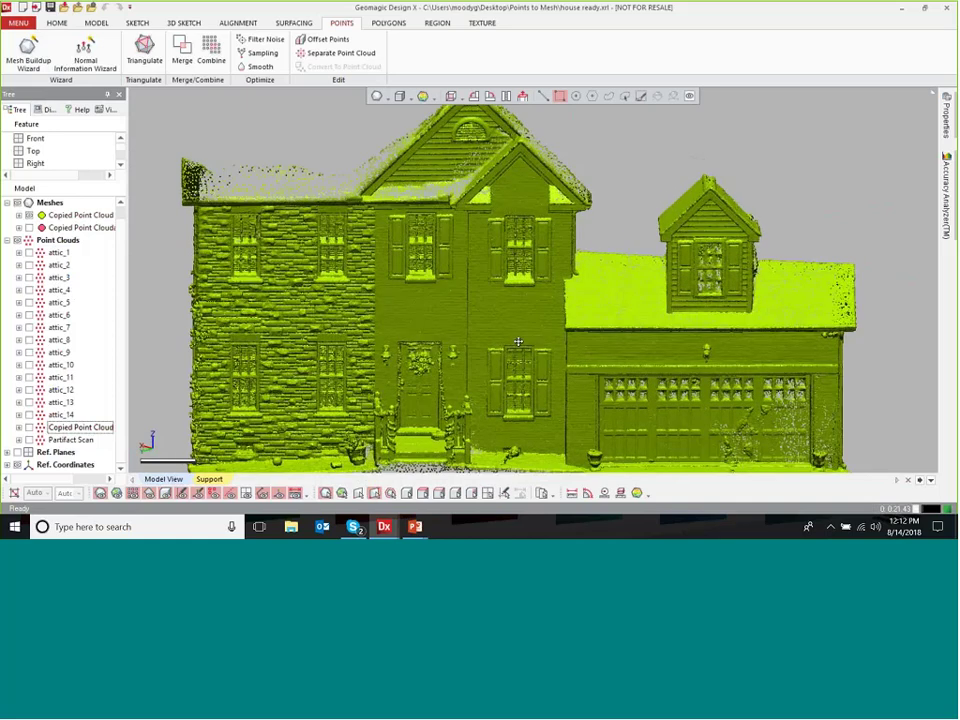
pyautogui.scroll(4, 518, 358)
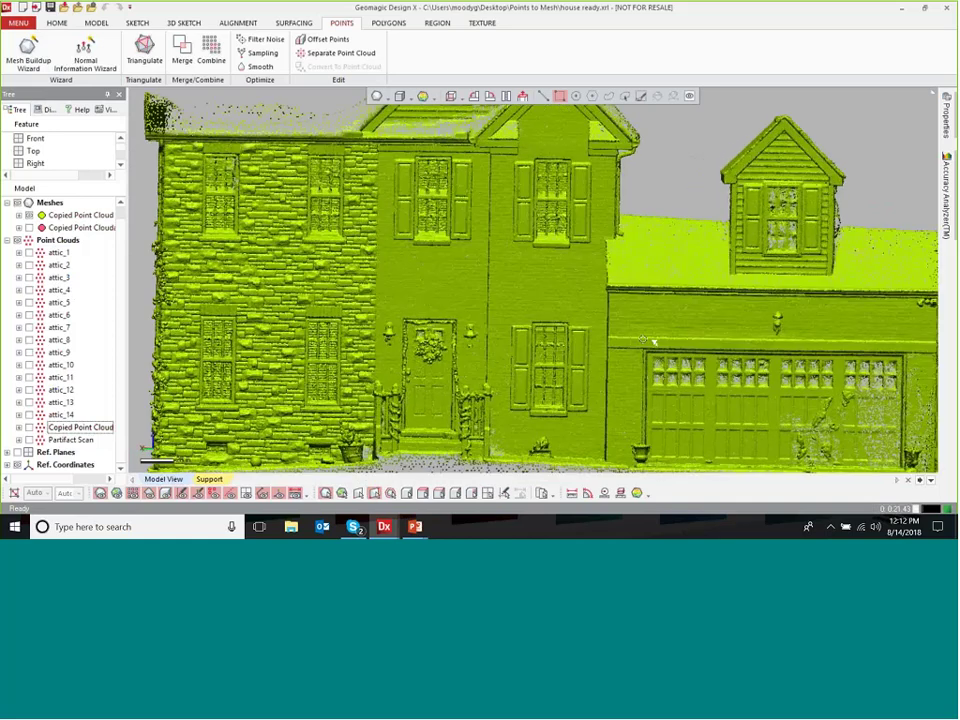
pyautogui.scroll(2, 651, 341)
pyautogui.moveTo(636, 342); pyautogui.dragTo(545, 252, button='middle')
pyautogui.scroll(3, 611, 272)
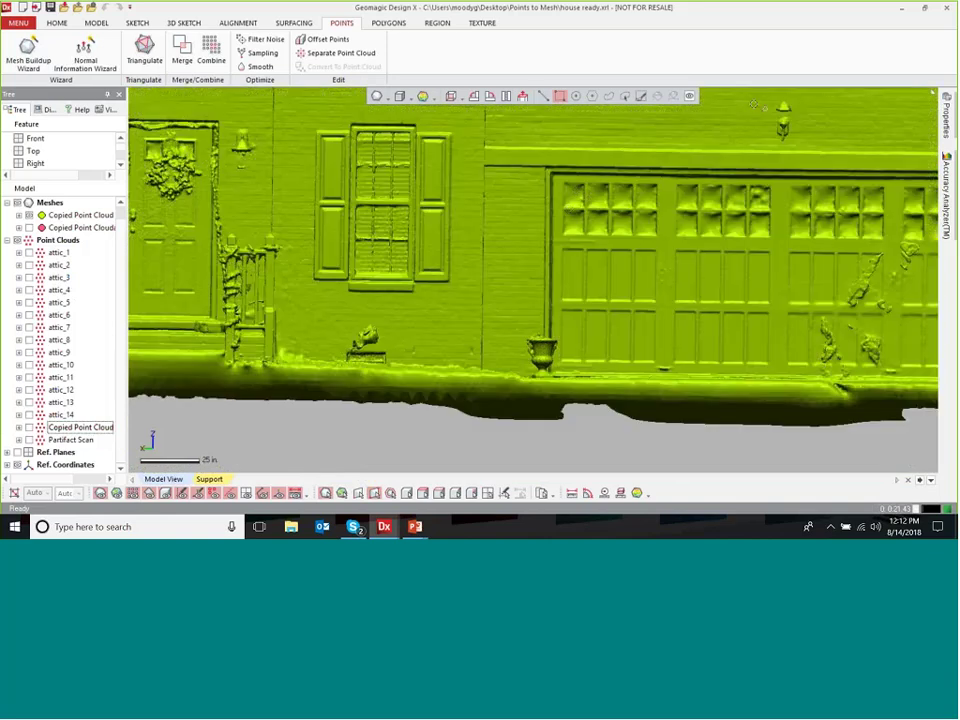
pyautogui.moveTo(388, 227); pyautogui.dragTo(562, 231, button='middle')
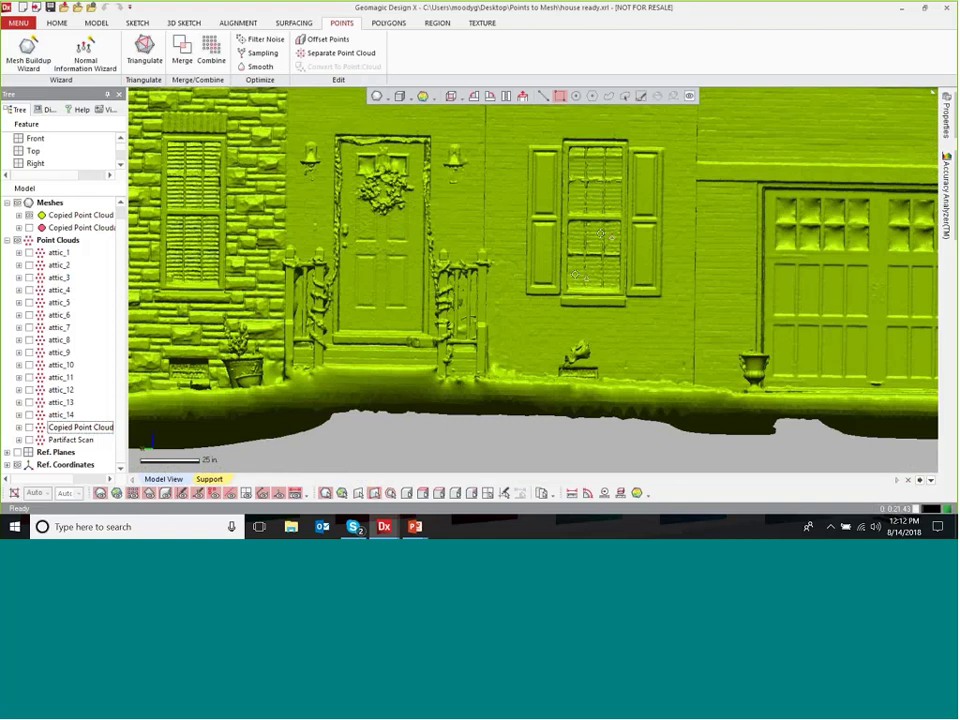
pyautogui.scroll(-4, 601, 234)
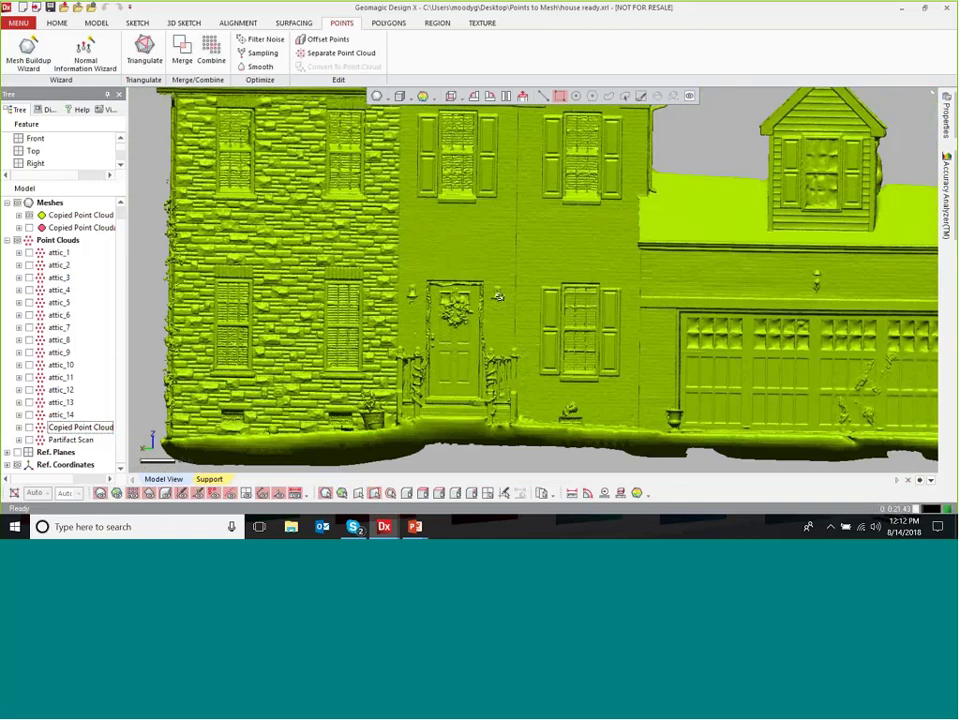
pyautogui.scroll(-4, 497, 296)
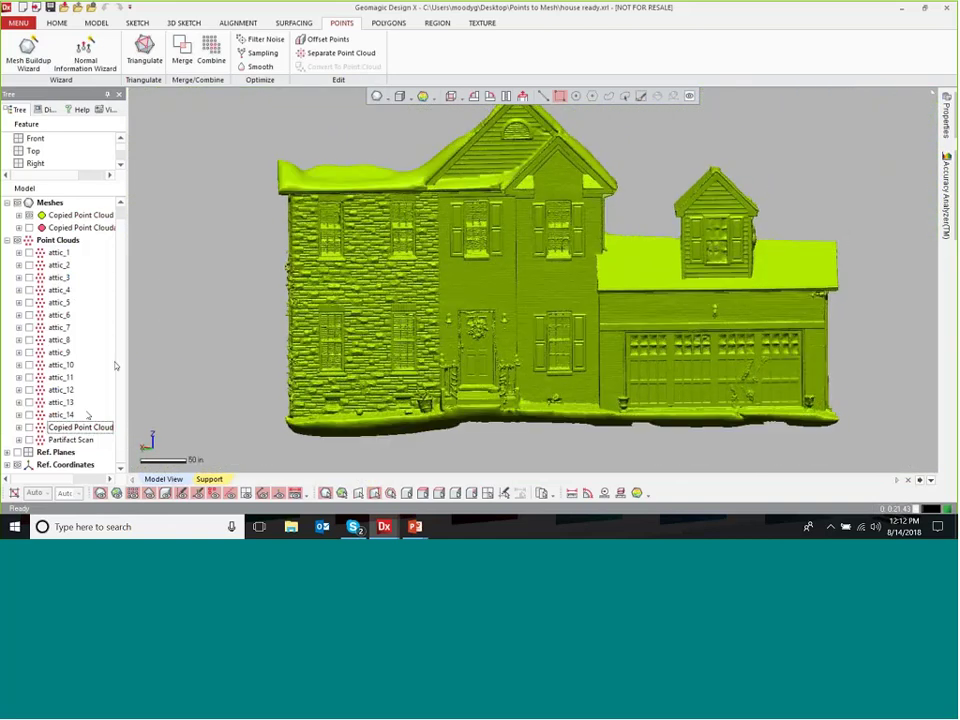
# - Hide the house mesh and show the Copied Point Cloud together with the Partifact Scan on the front porch
pyautogui.click(29, 215)
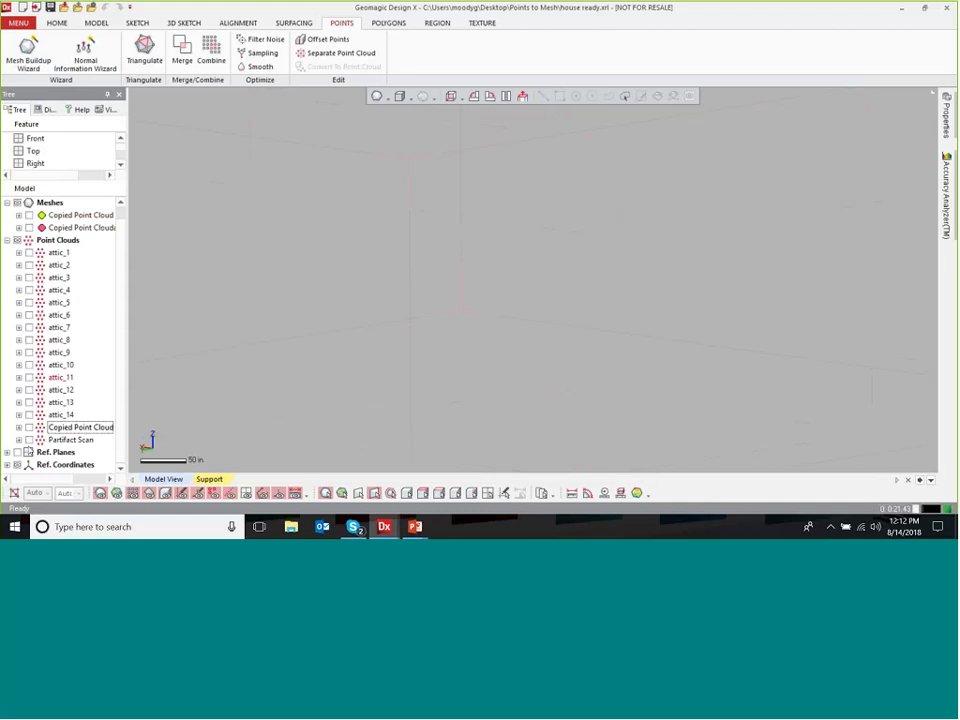
pyautogui.click(29, 427)
pyautogui.moveTo(521, 314); pyautogui.dragTo(501, 387, button='right')
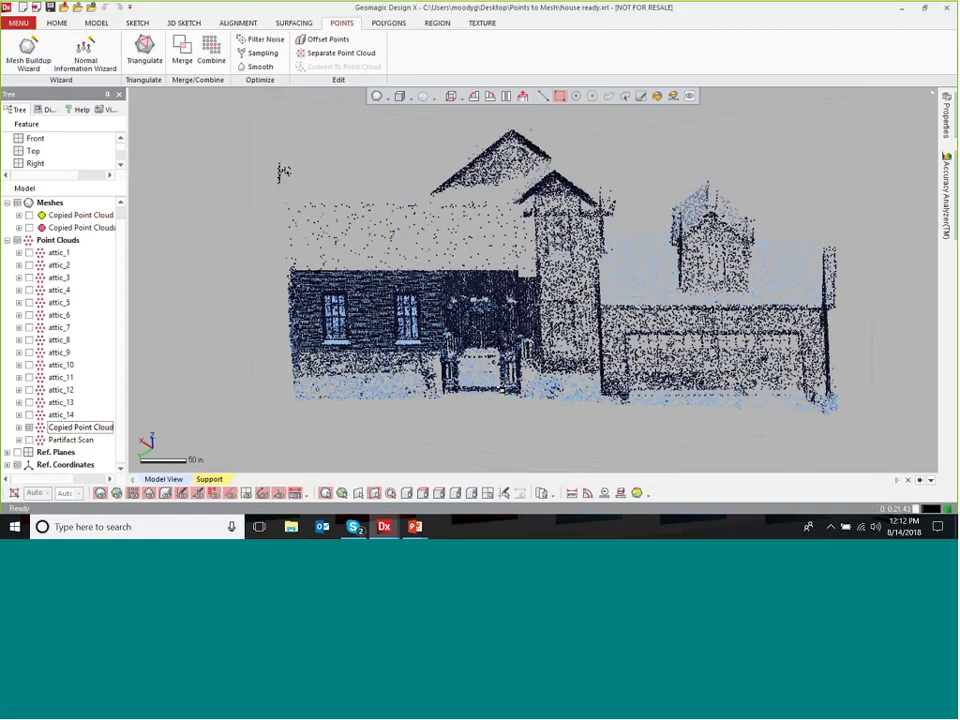
pyautogui.scroll(6, 457, 322)
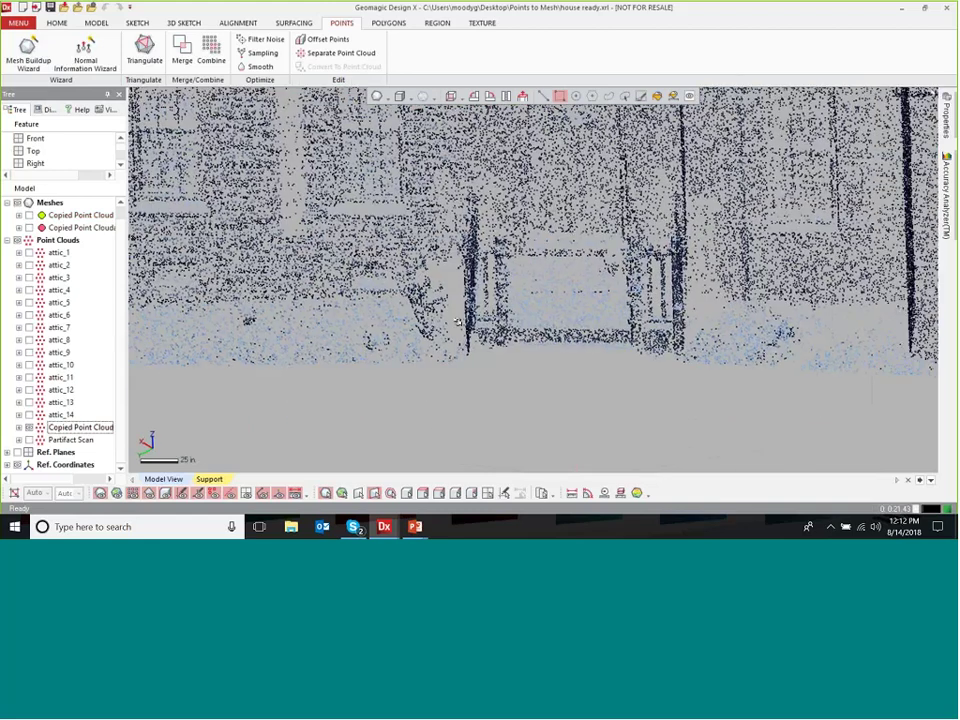
pyautogui.scroll(3, 475, 324)
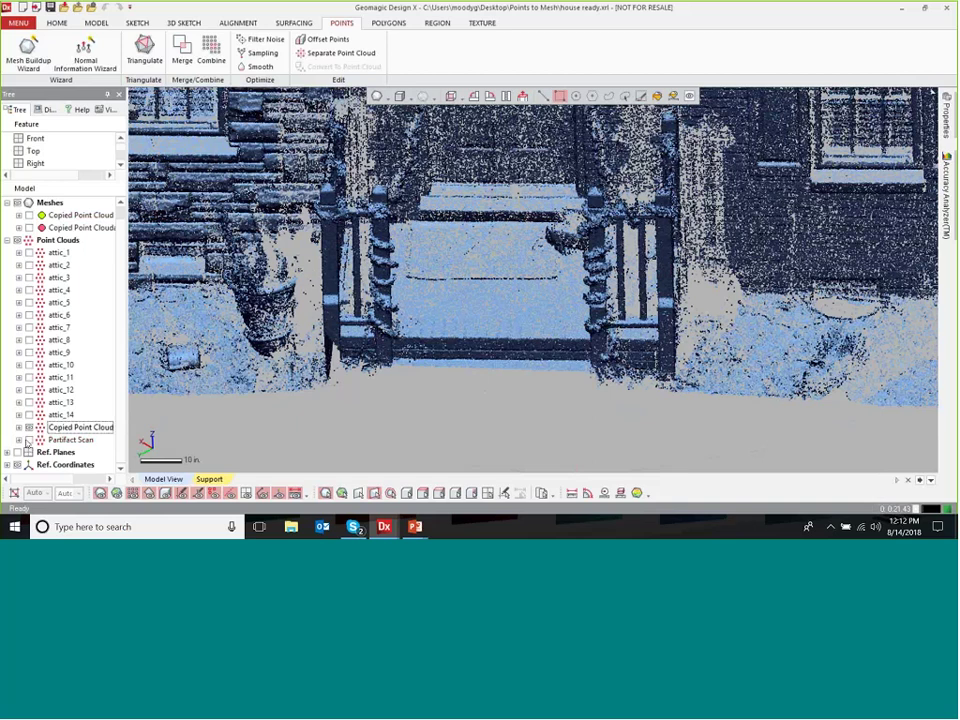
pyautogui.click(29, 440)
pyautogui.scroll(3, 567, 310)
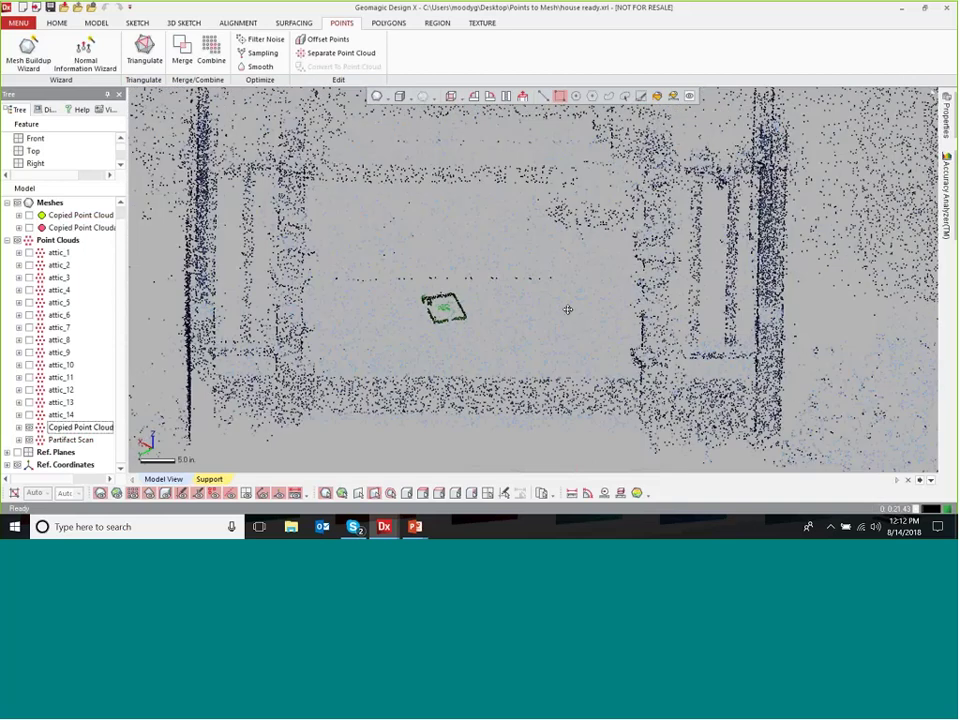
# - Set up a Triangulate with HD Mesh Construction on only the Copied Point Cloud and the Partifact Scan, and discard the command
pyautogui.keyDown('ctrl'); pyautogui.moveTo(568, 310); pyautogui.dragTo(695, 290, button='right'); pyautogui.keyUp('ctrl')
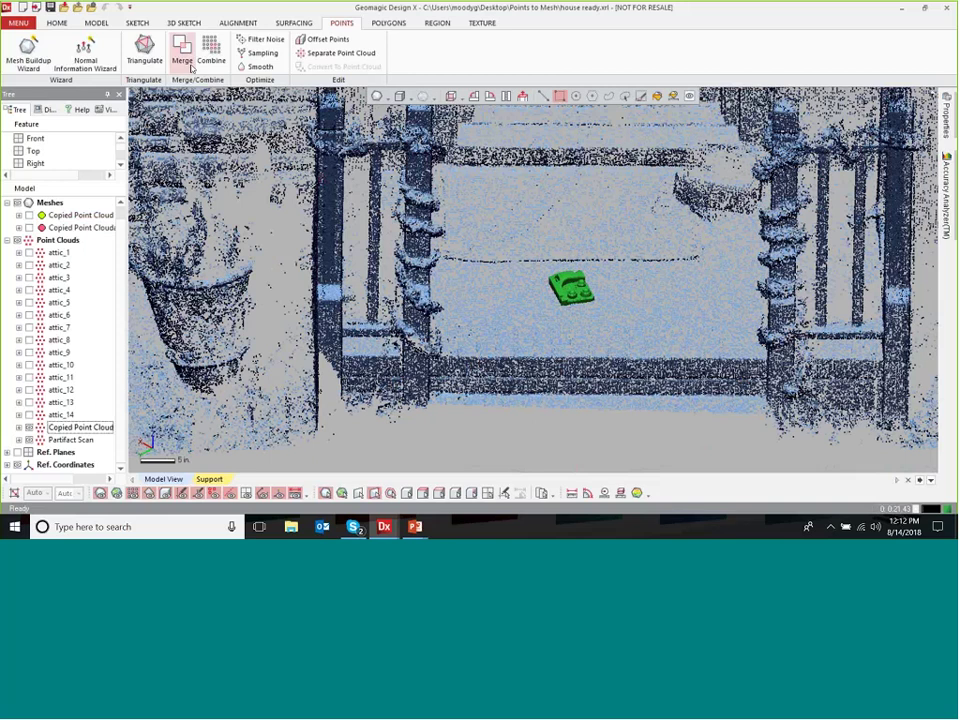
pyautogui.click(146, 55)
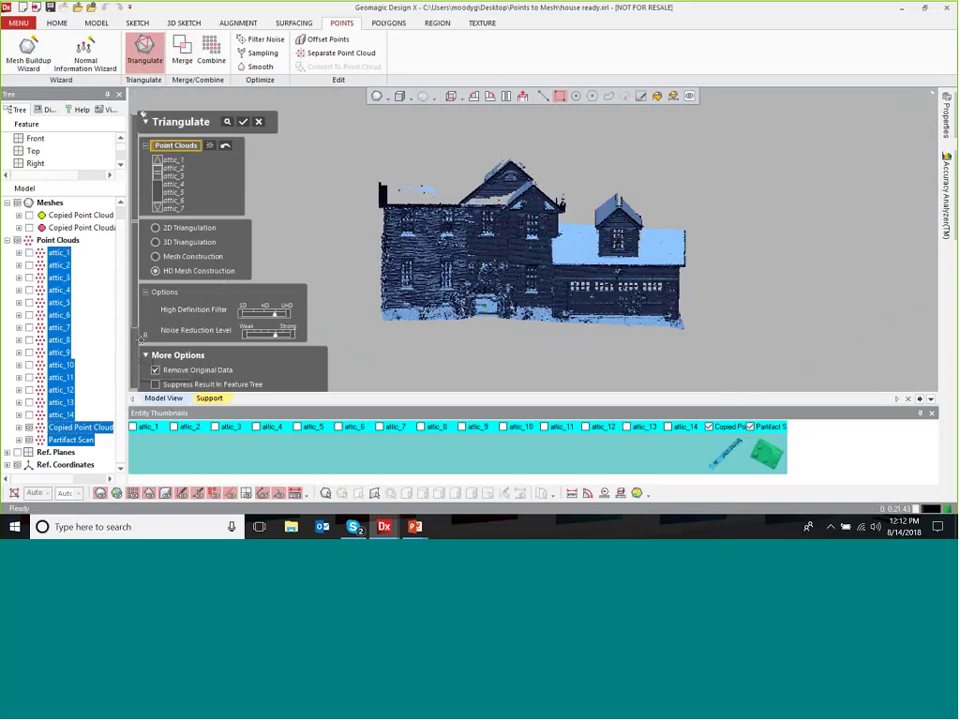
pyautogui.click(225, 146)
pyautogui.click(80, 428)
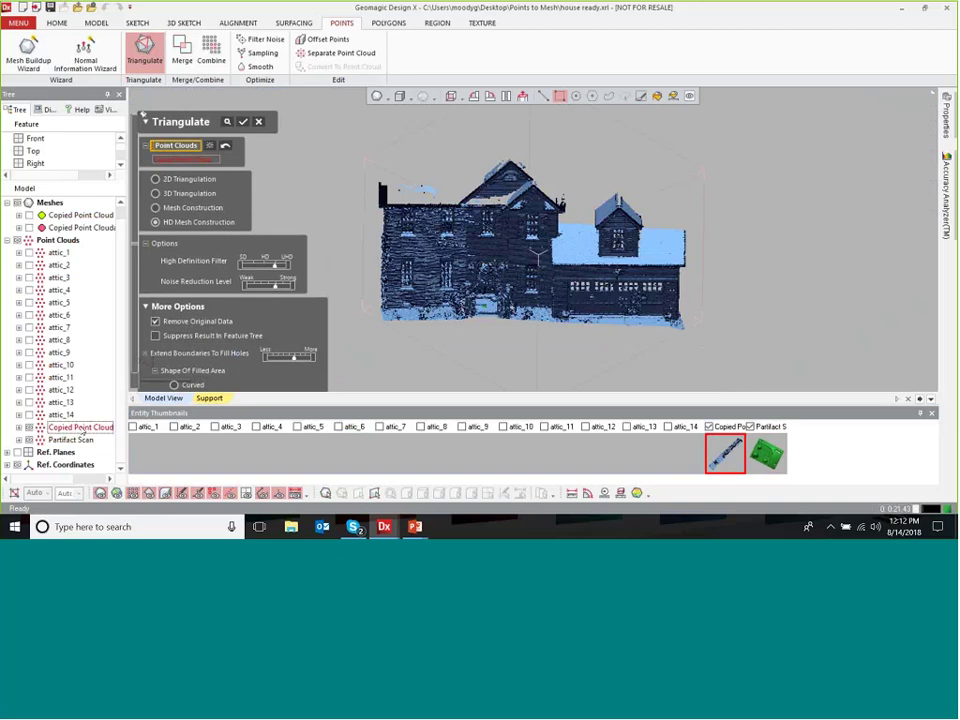
pyautogui.keyDown('ctrl'); pyautogui.click(72, 441); pyautogui.keyUp('ctrl')
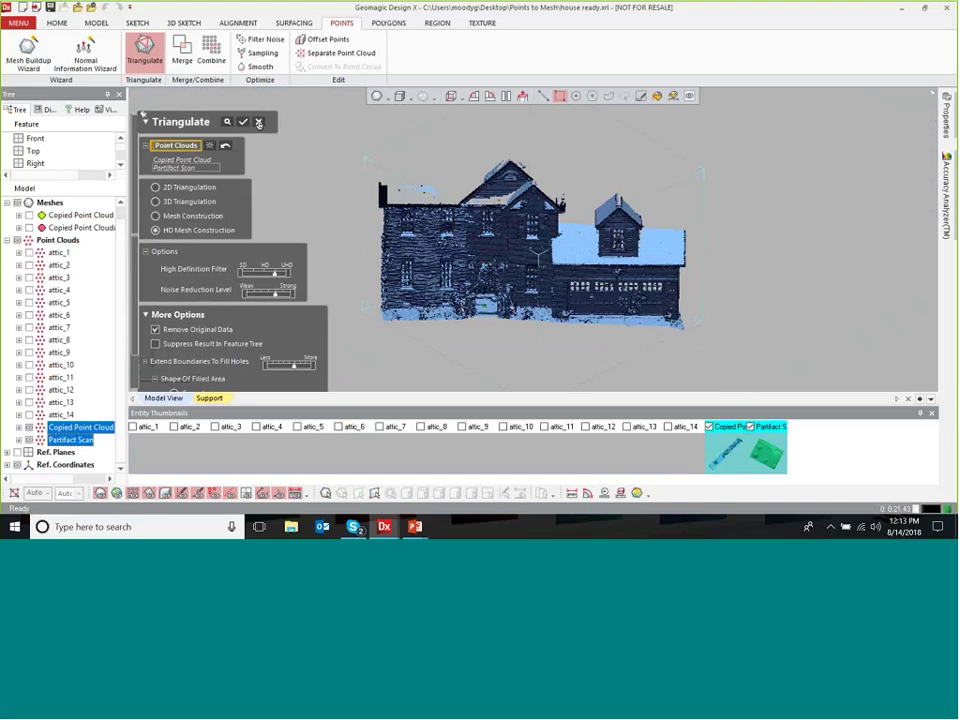
pyautogui.click(259, 122)
pyautogui.press('Escape')
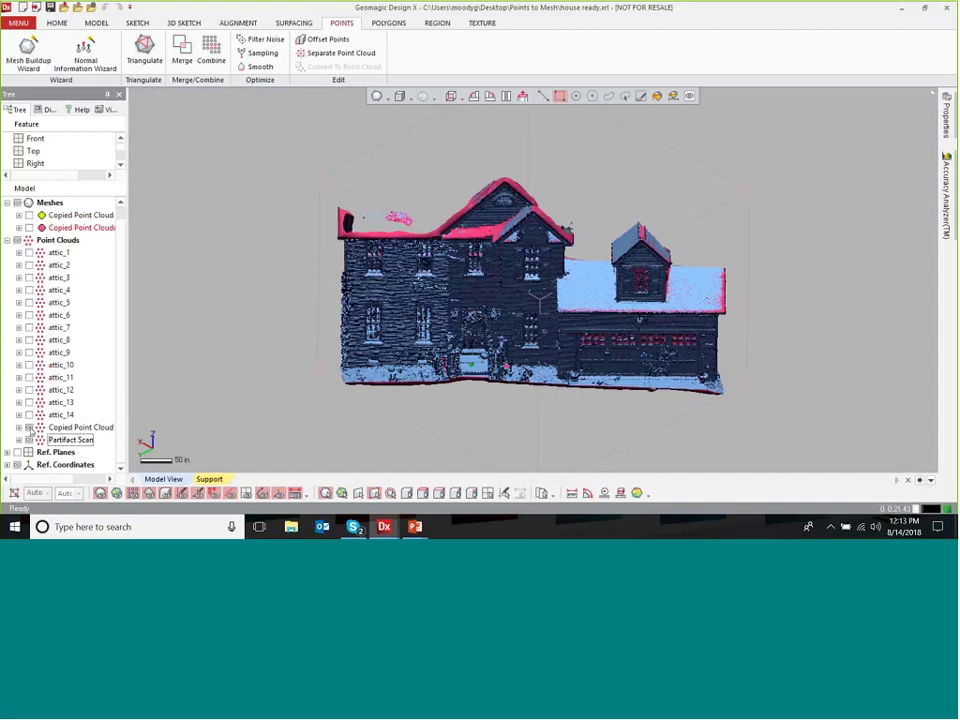
# - Show only the second, pink house mesh and examine the small part on the front porch, the surrounding steps and railings, and the whole facade
pyautogui.moveTo(369, 350); pyautogui.dragTo(522, 322, button='right')
pyautogui.scroll(5, 522, 322)
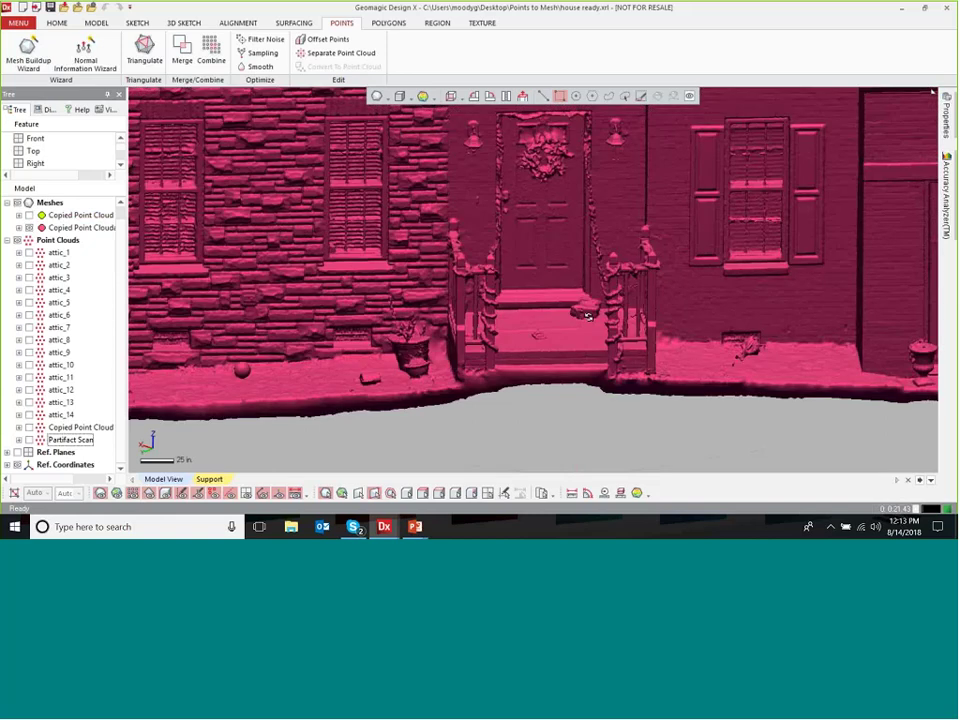
pyautogui.scroll(2, 562, 336)
pyautogui.moveTo(562, 336); pyautogui.dragTo(564, 333, button='right')
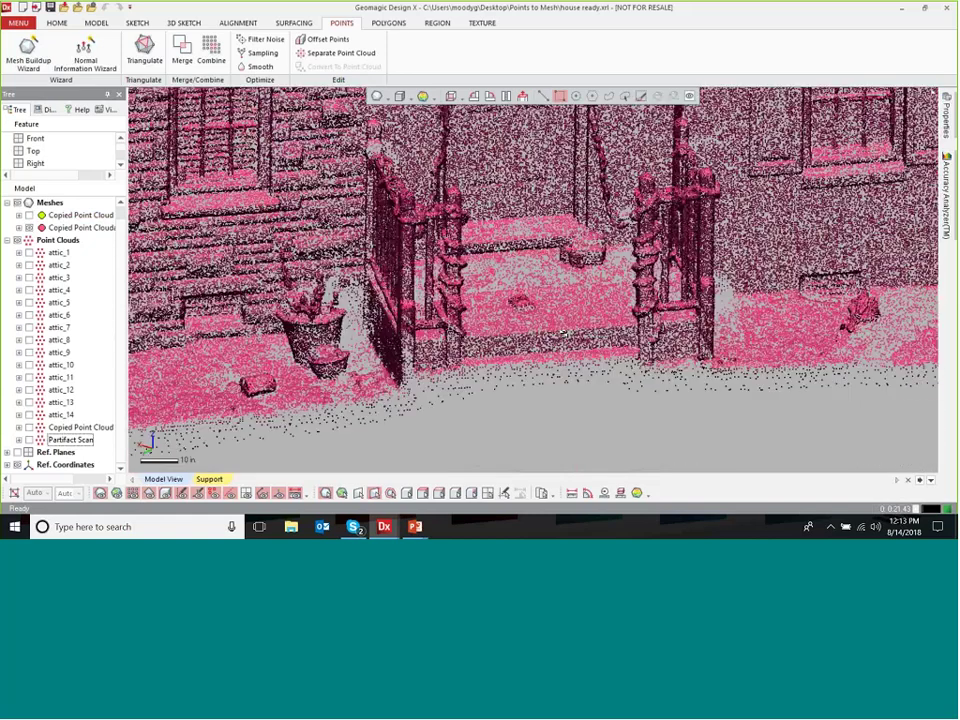
pyautogui.scroll(4, 562, 336)
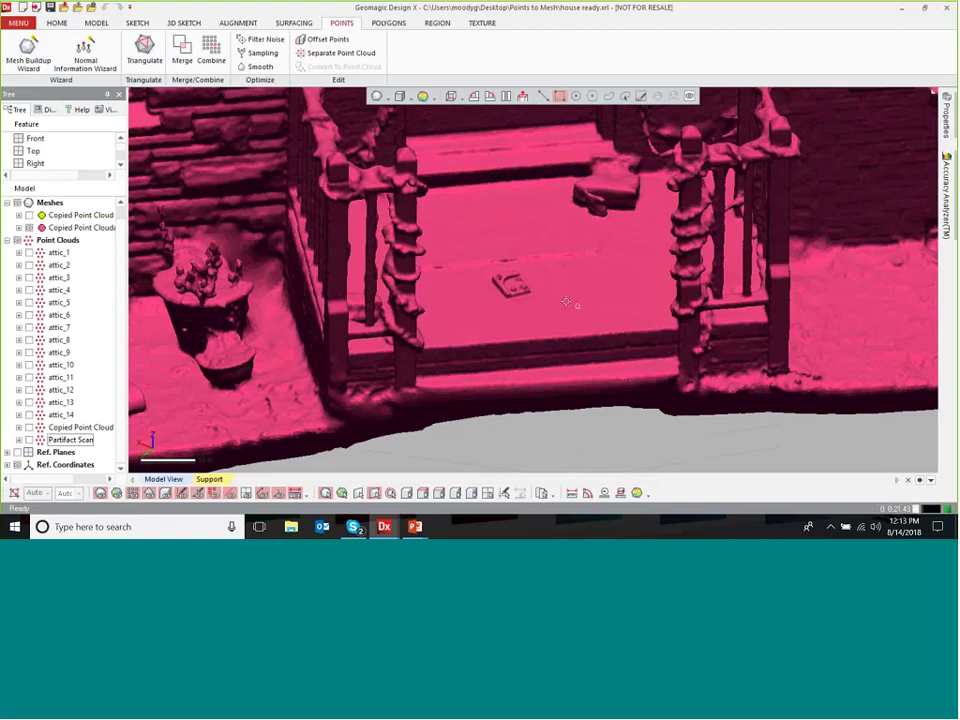
pyautogui.scroll(-3, 566, 301)
pyautogui.keyDown('ctrl'); pyautogui.moveTo(588, 342); pyautogui.dragTo(550, 388, button='right'); pyautogui.keyUp('ctrl')
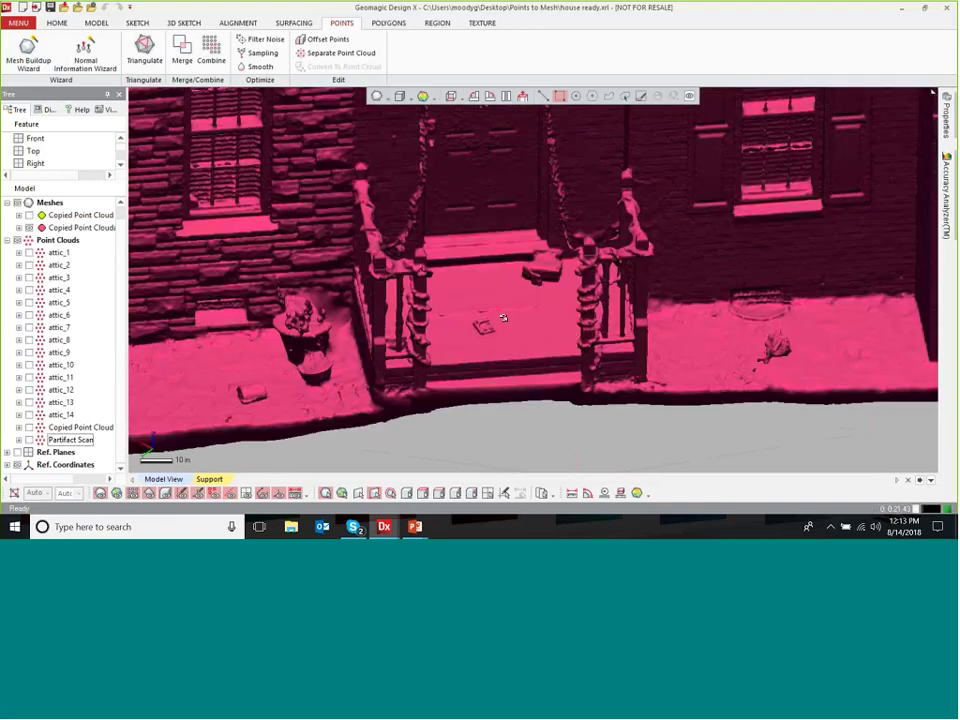
pyautogui.scroll(-5, 503, 317)
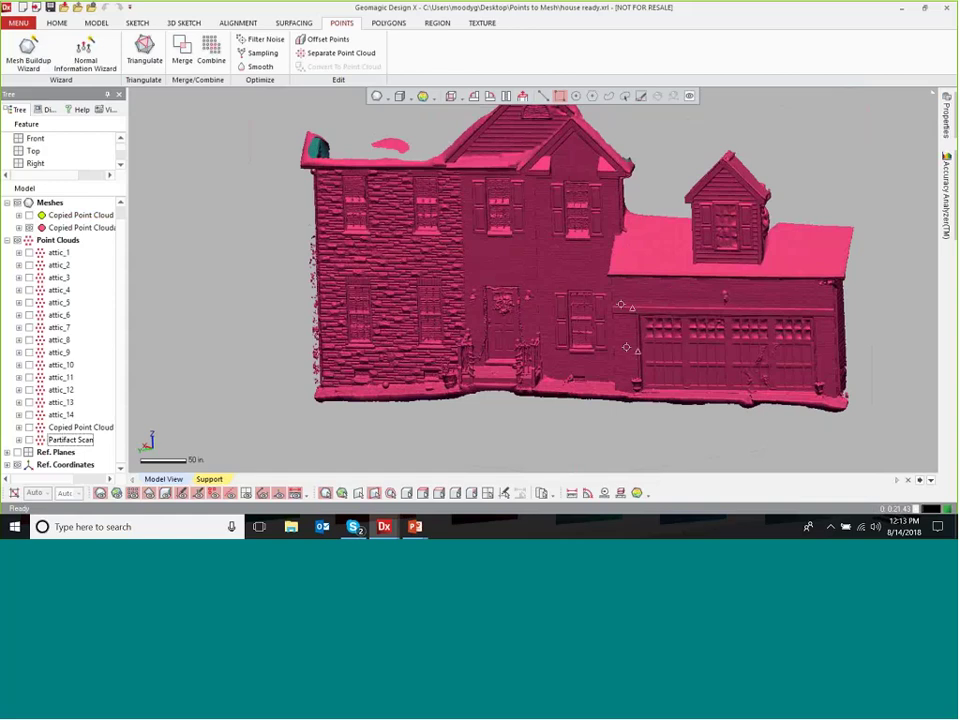
pyautogui.moveTo(541, 254)
pyautogui.mouseDown(button='right')
pyautogui.moveTo(586, 243)
pyautogui.moveTo(544, 242)
pyautogui.moveTo(530, 270)
pyautogui.mouseUp(button='right')
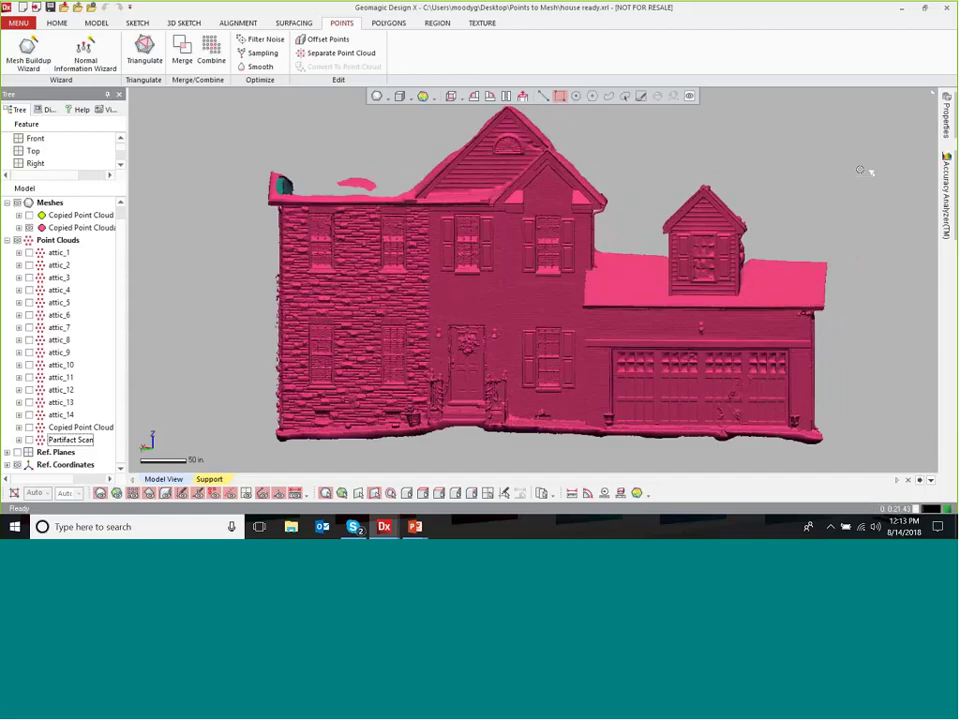